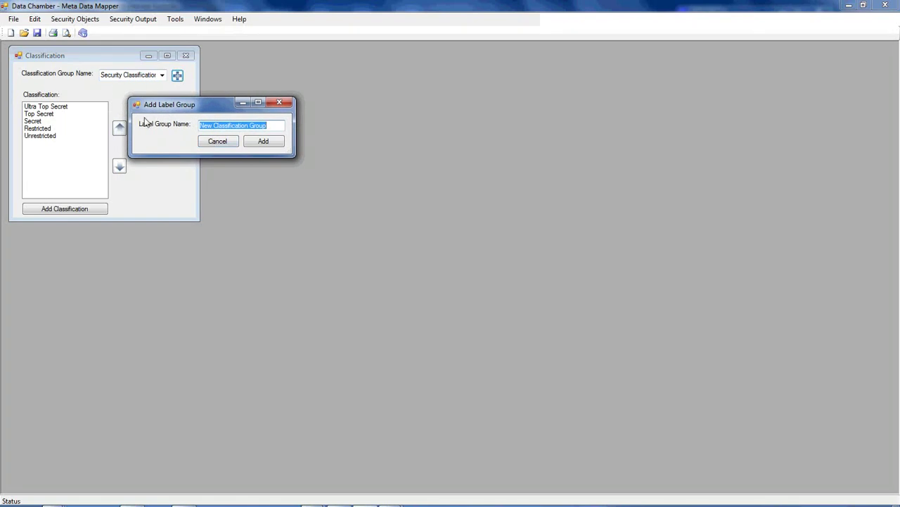
- Cancel the new label group and add a classification named Somewhat Secret to the security classification group
click(215, 143)
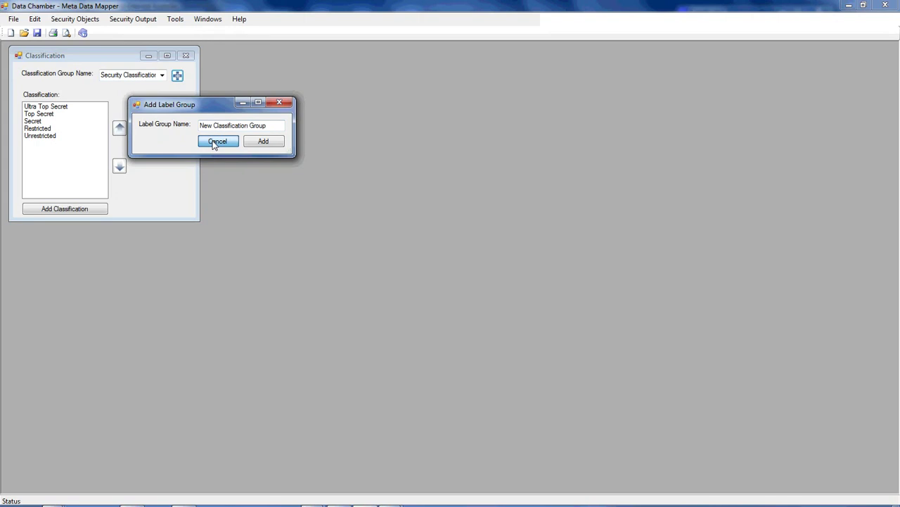
click(62, 211)
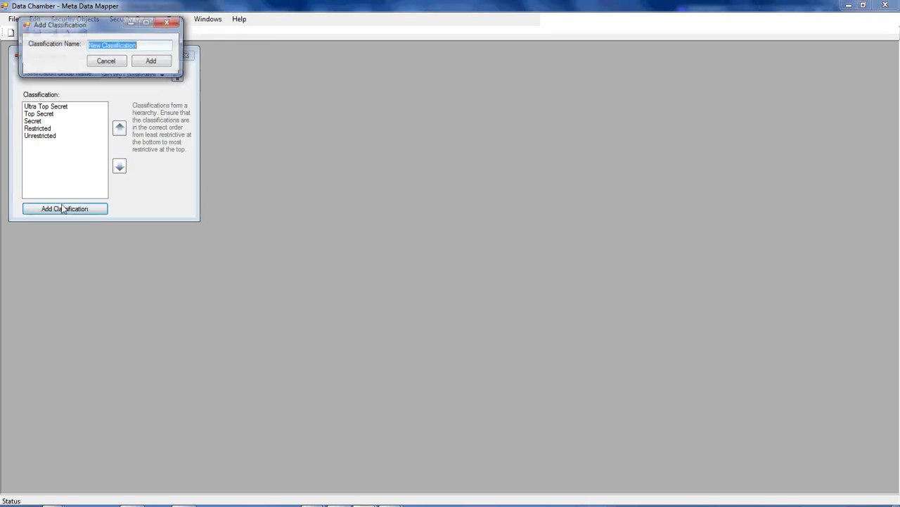
drag(59, 28, 176, 122)
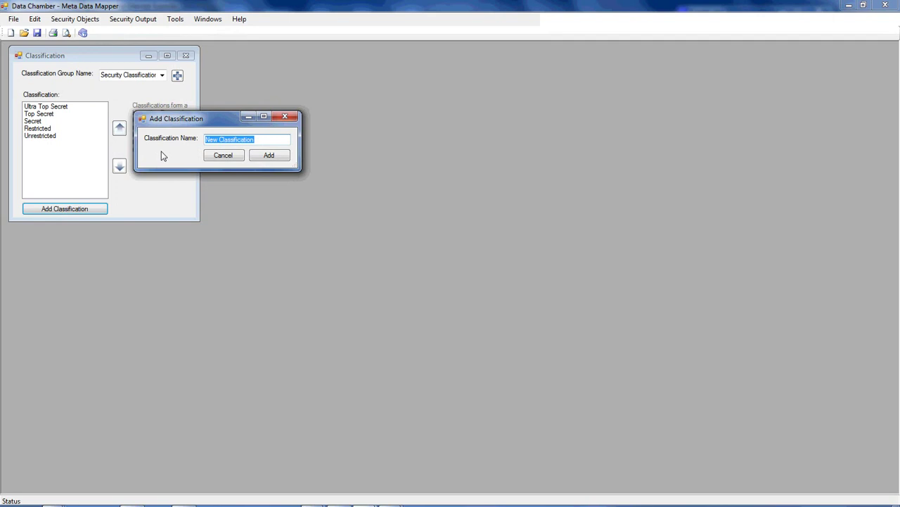
text(Somewhat Secret)
click(266, 157)
- Move the Somewhat Secret classification down the hierarchy so it sits between Secret and Restricted
click(62, 107)
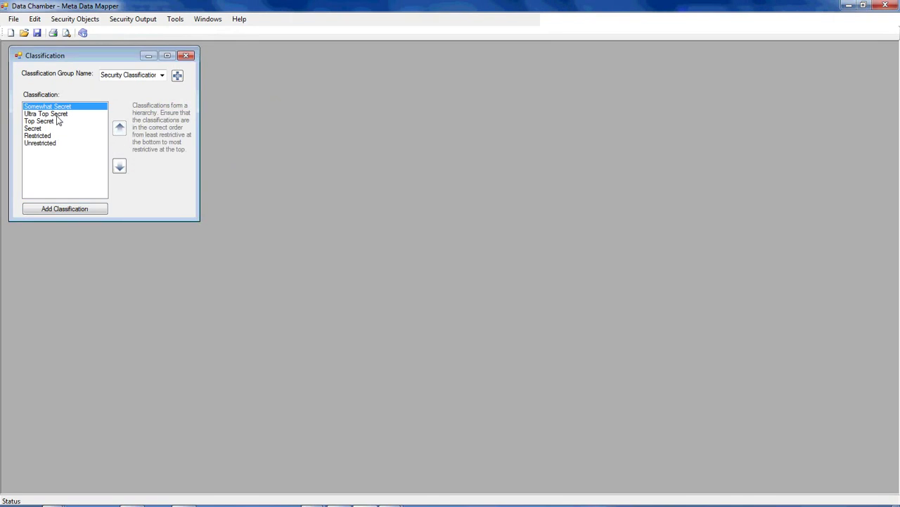
click(119, 168)
click(119, 167)
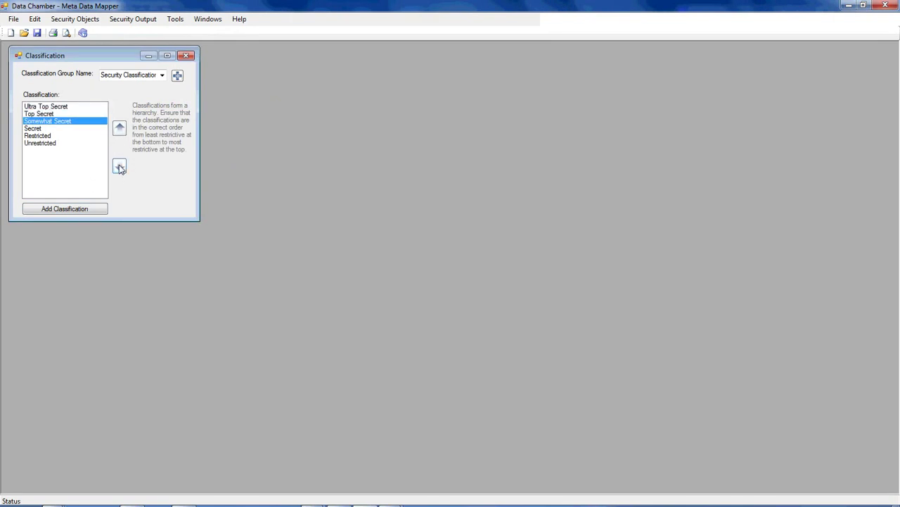
click(120, 167)
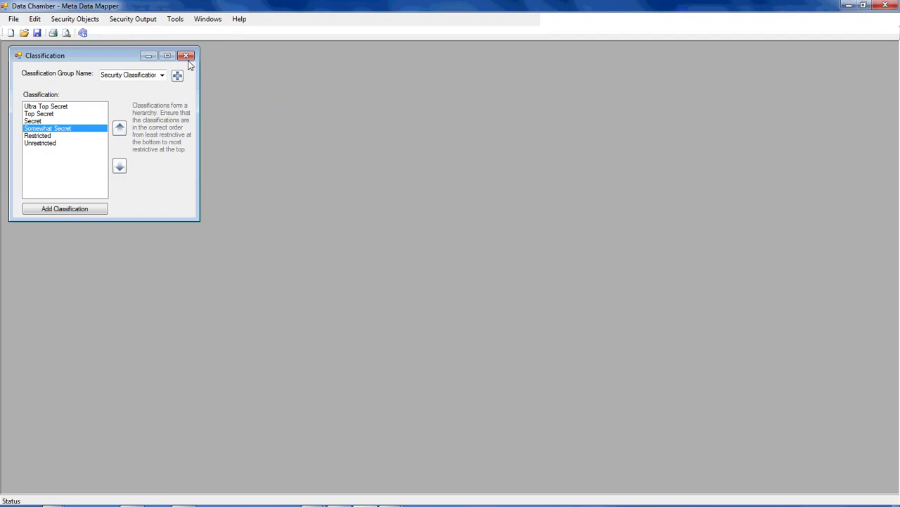
- Open the compartments window beside the Classification window and show the Department compartment group
click(75, 20)
click(83, 44)
drag(89, 54, 296, 57)
click(357, 77)
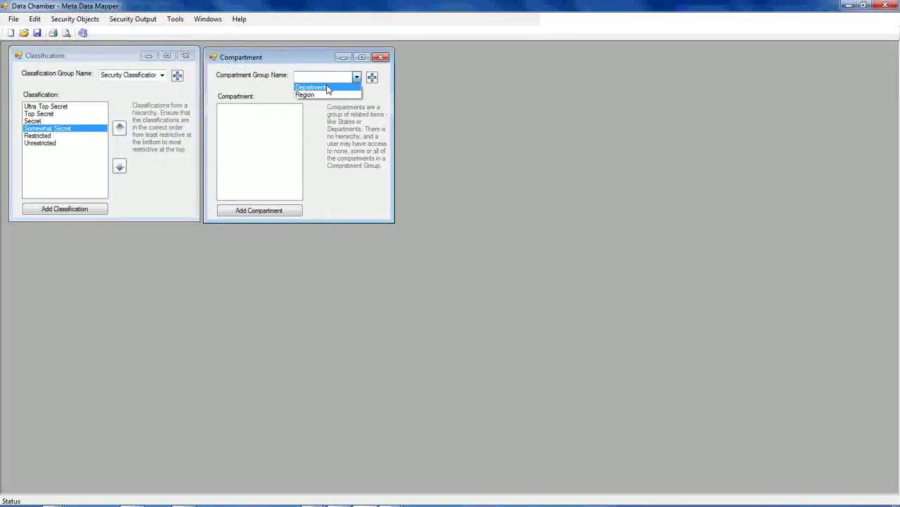
click(327, 85)
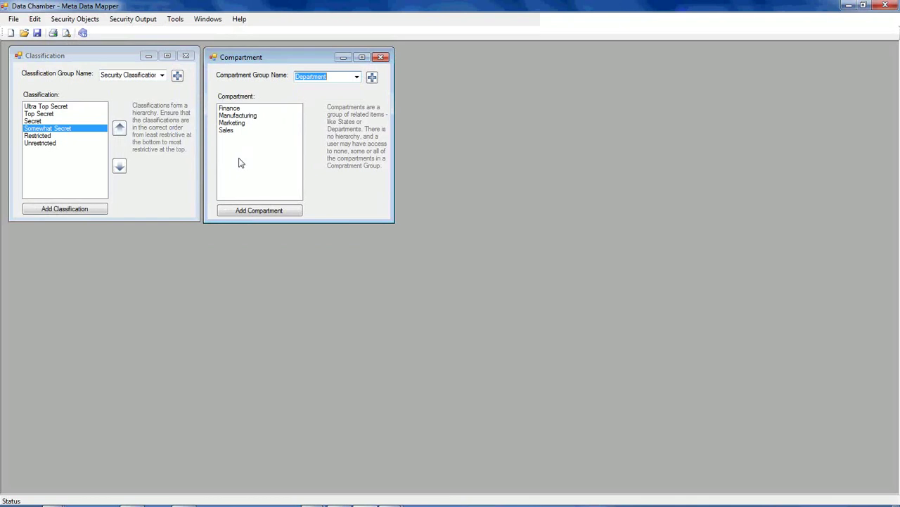
- Look through the compartments of the Department group and display those of the Region group
click(229, 116)
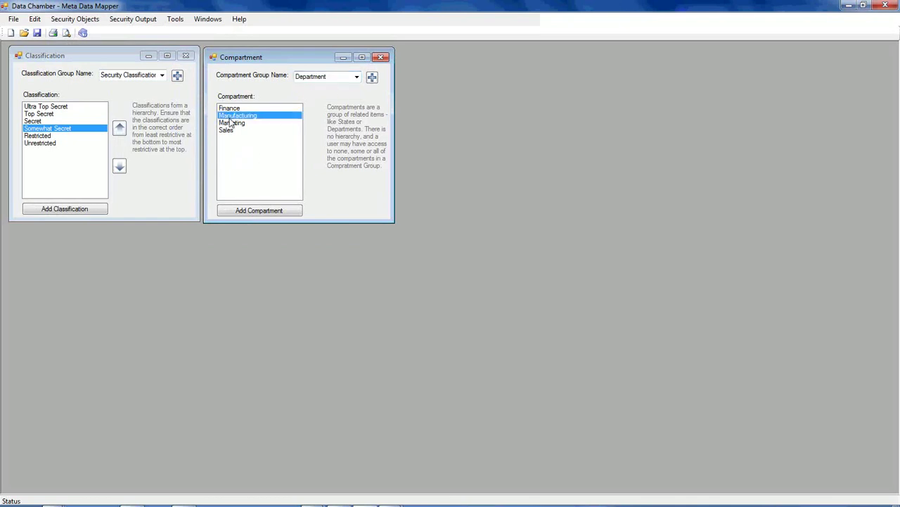
click(232, 130)
click(234, 110)
click(357, 77)
click(324, 95)
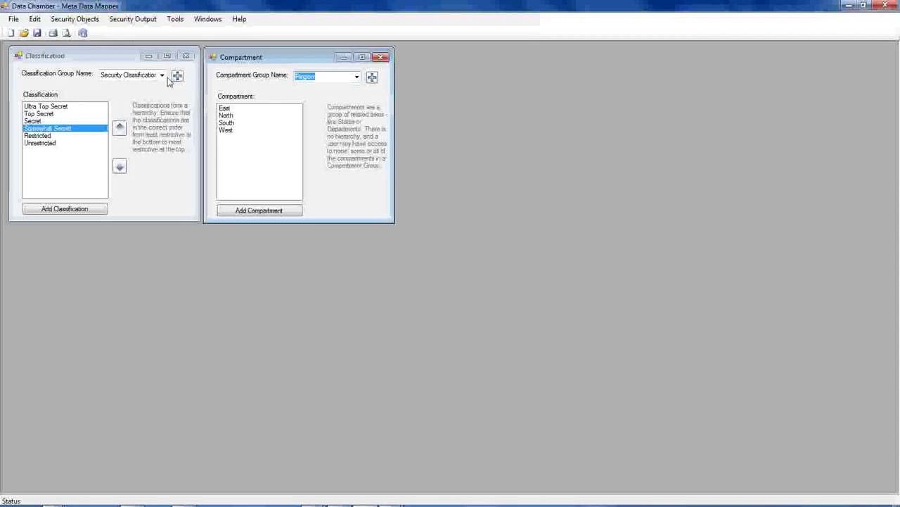
- Open the company hierarchy beside the Compartment window, expand DITS and SQL Server Local, and show that server's details
click(78, 21)
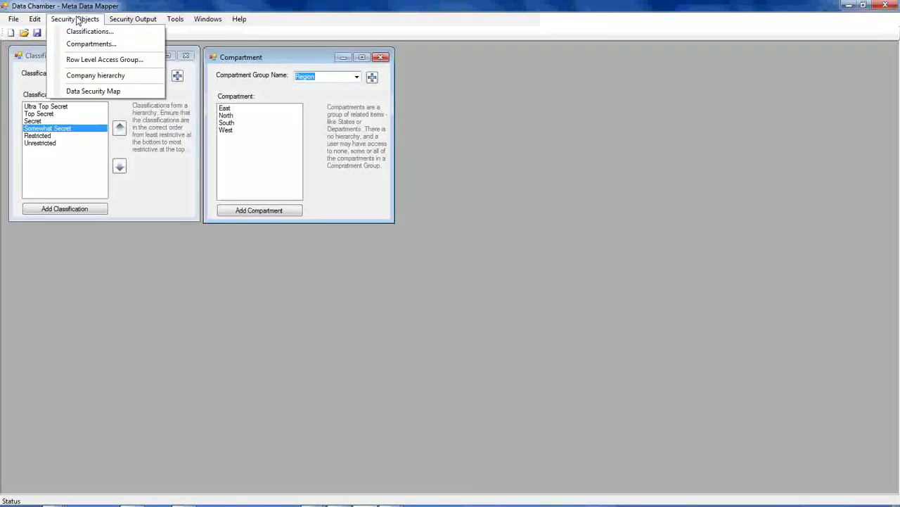
click(79, 76)
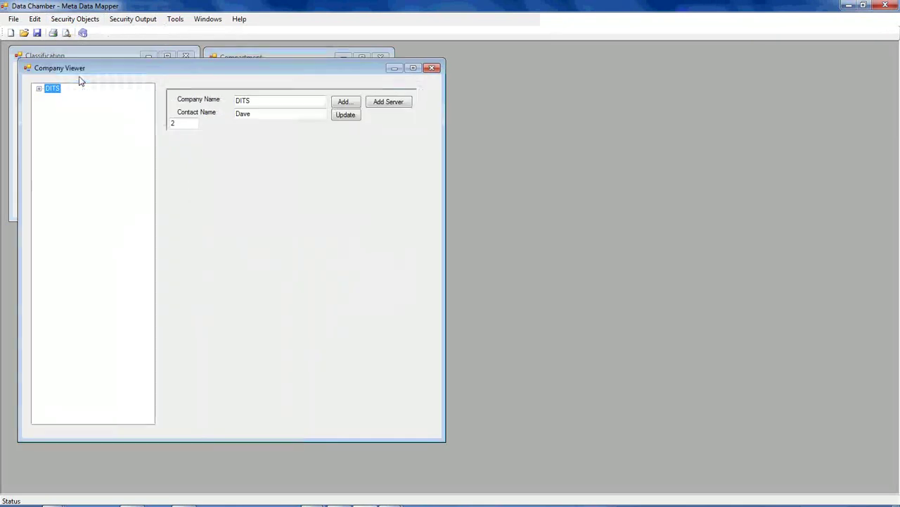
drag(81, 76, 472, 59)
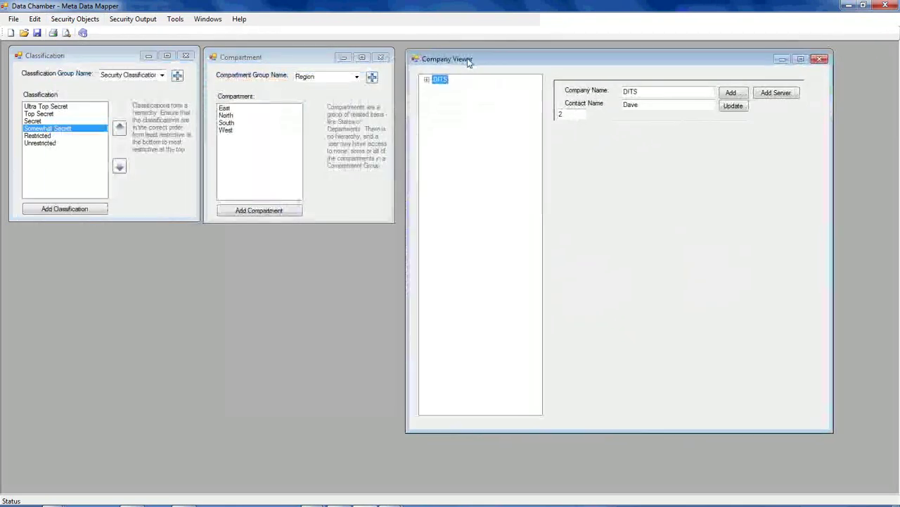
click(427, 81)
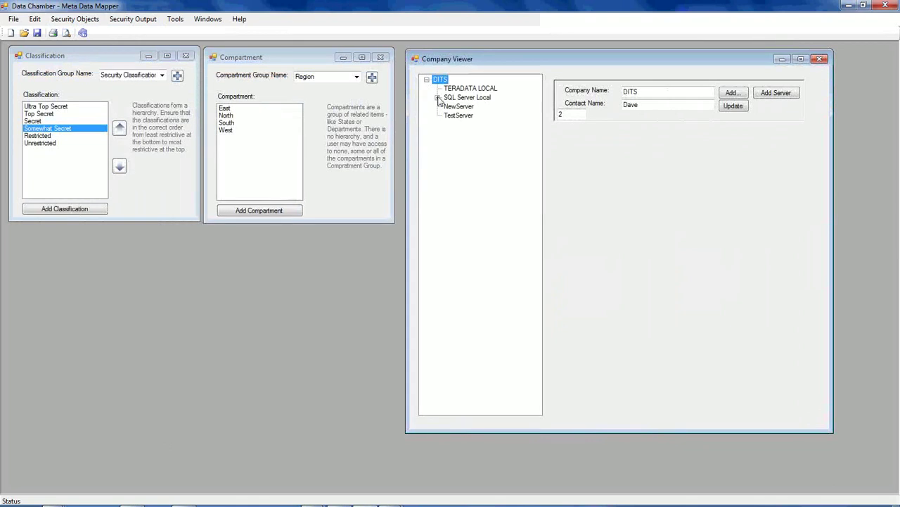
click(438, 98)
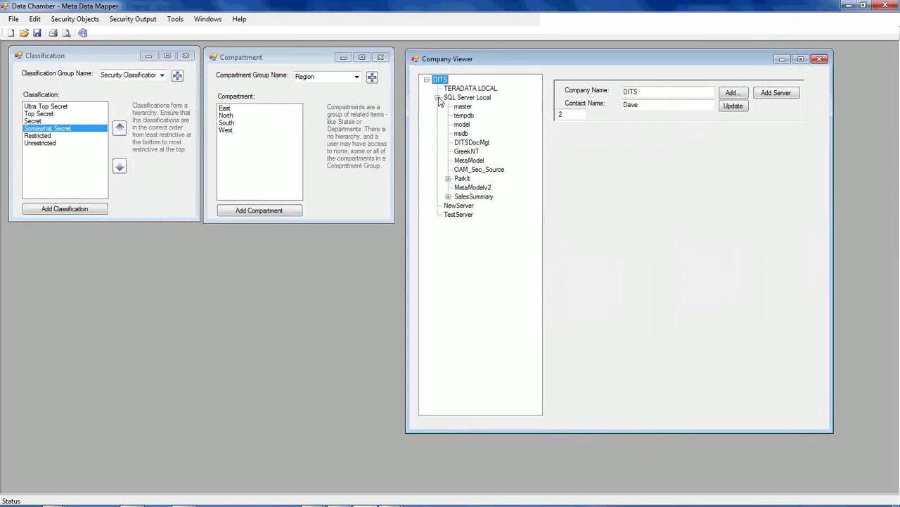
click(457, 99)
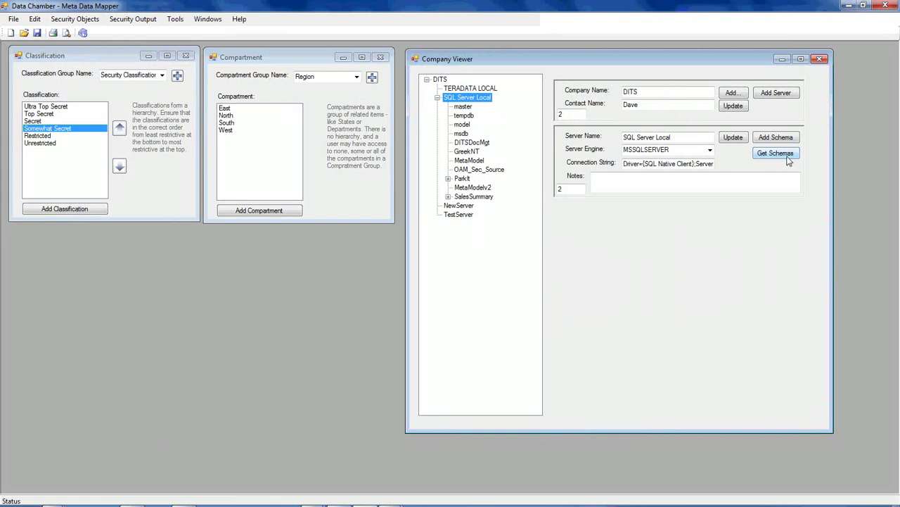
- Retrieve the tables of the GreekNT schema on SQL Server Local and expand the schema
click(466, 153)
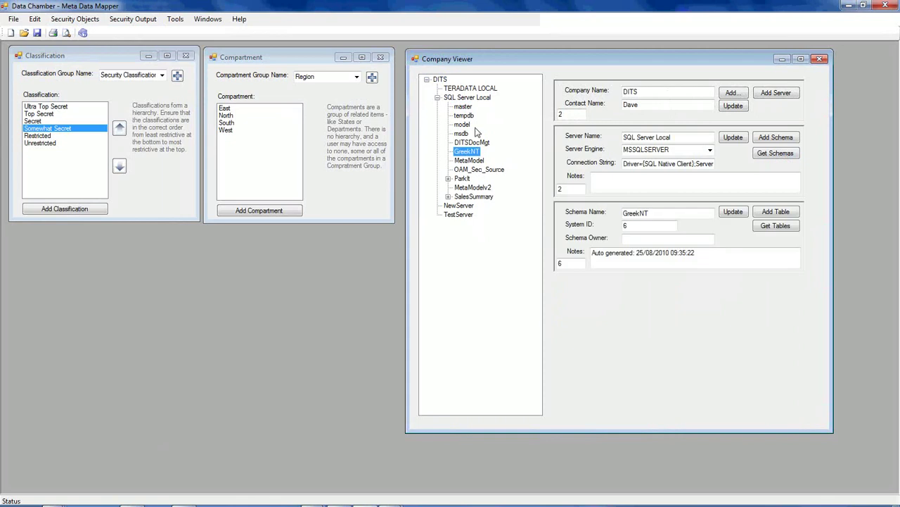
click(778, 226)
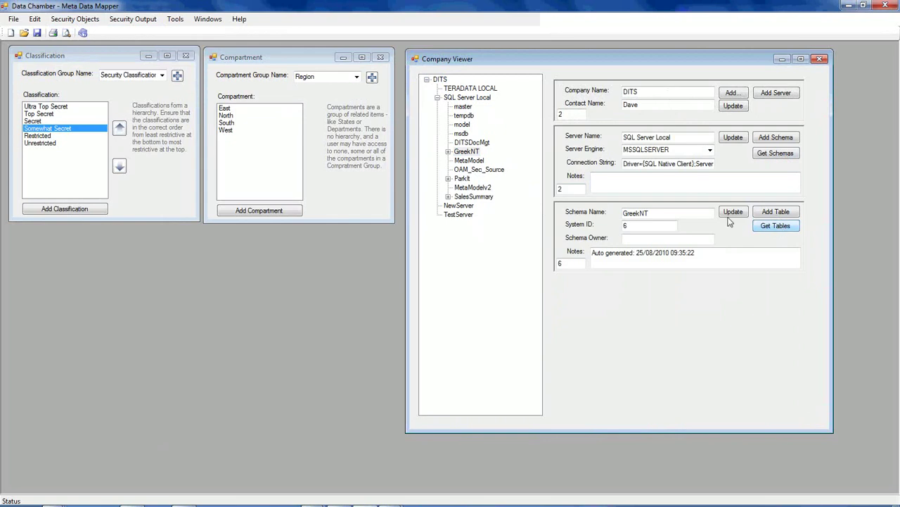
click(448, 153)
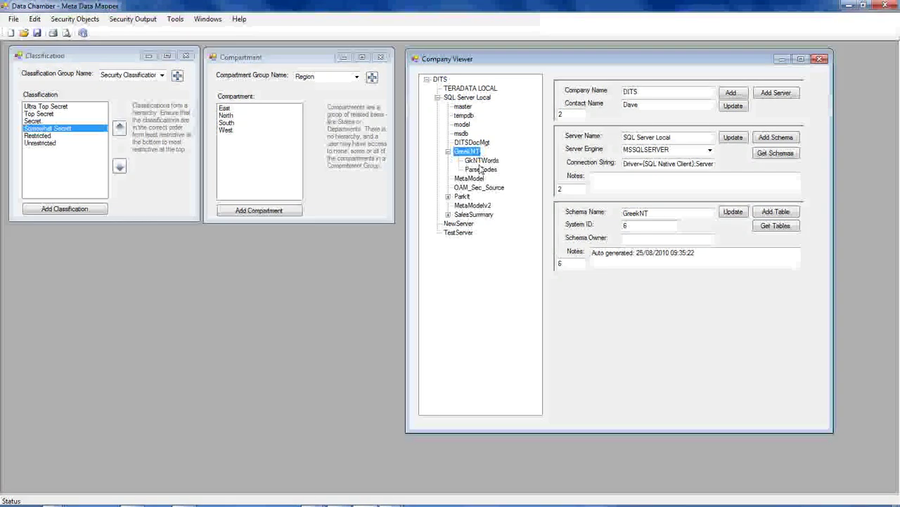
- Retrieve the columns of the ParseCodes table and show the details of its ParseType column
click(481, 170)
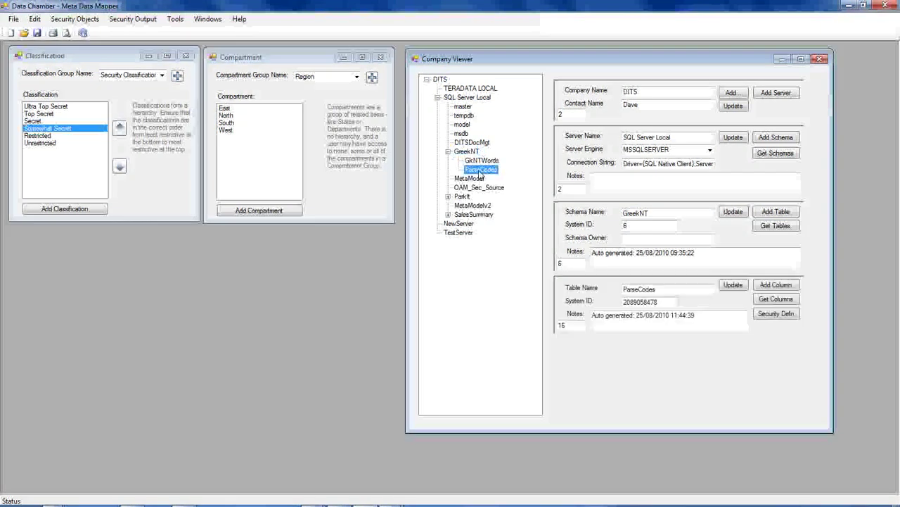
click(778, 299)
click(459, 170)
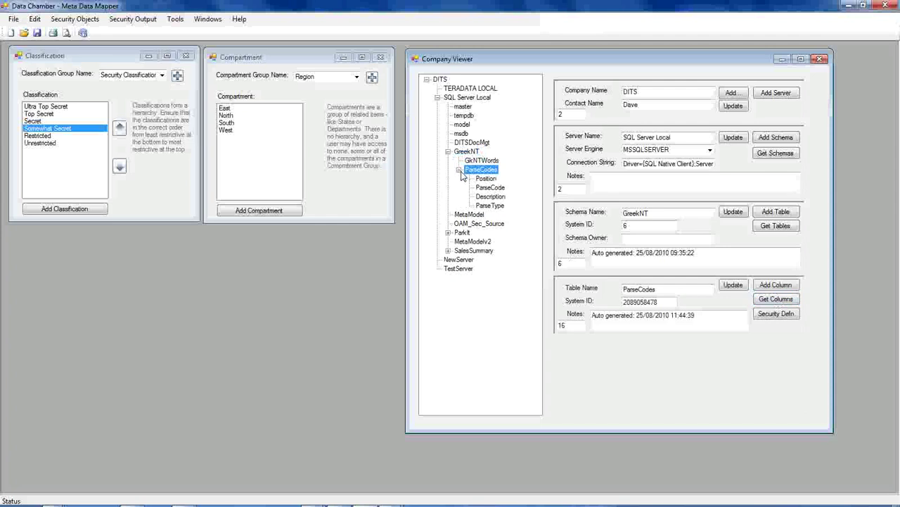
click(488, 205)
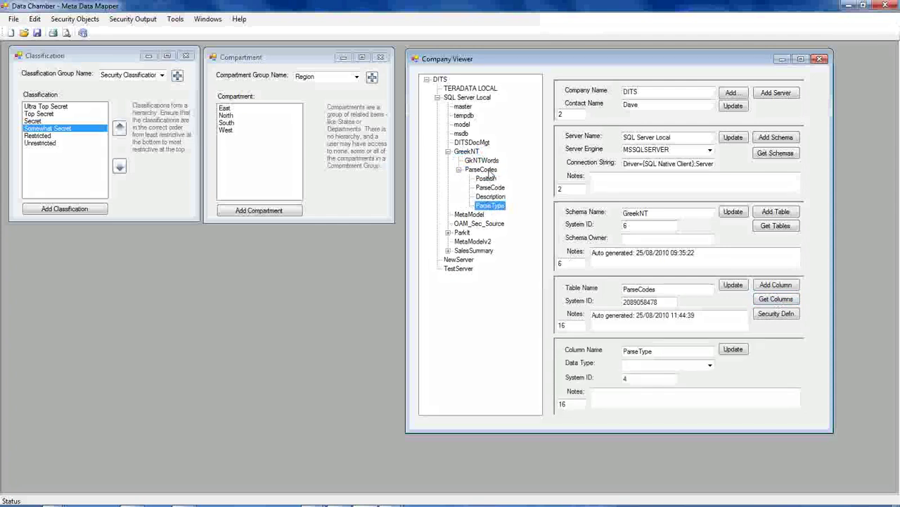
- Open the security definition of the SalesSum table in the SalesSummary schema and place its window below the Classification and Compartment windows
click(449, 250)
click(479, 259)
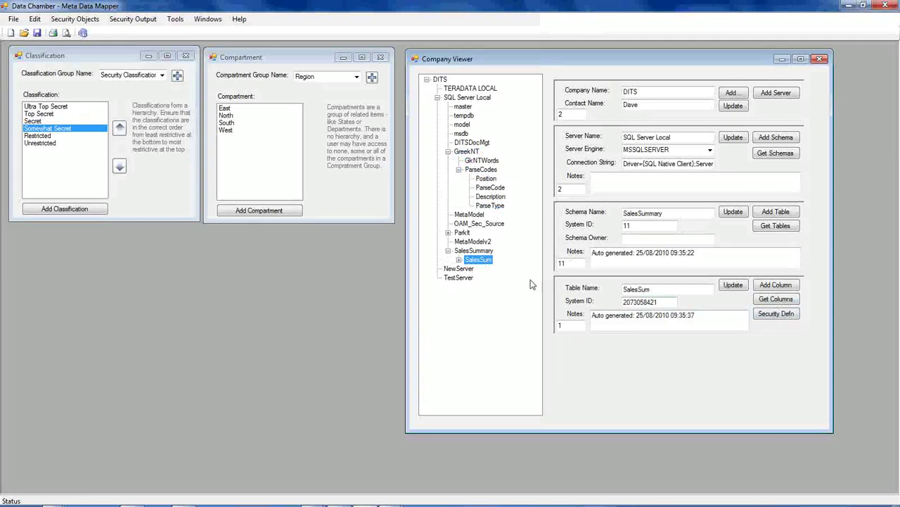
click(780, 315)
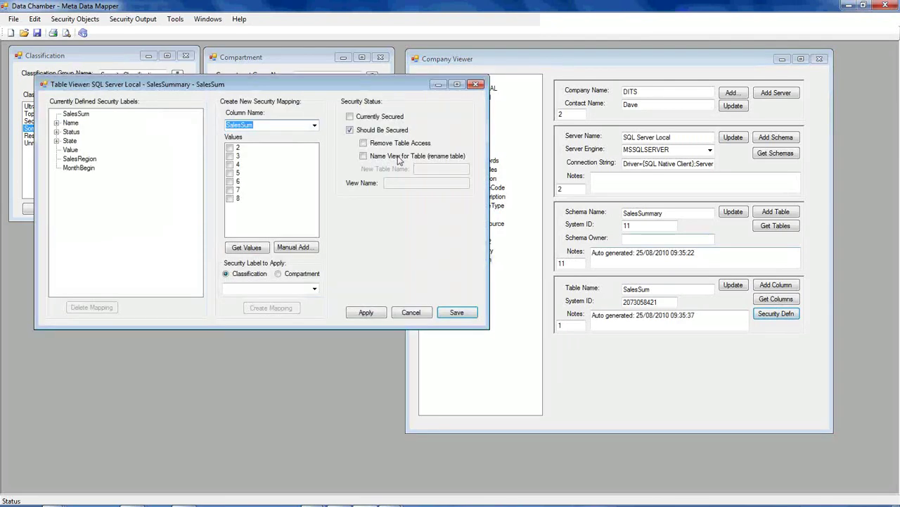
drag(281, 88, 259, 242)
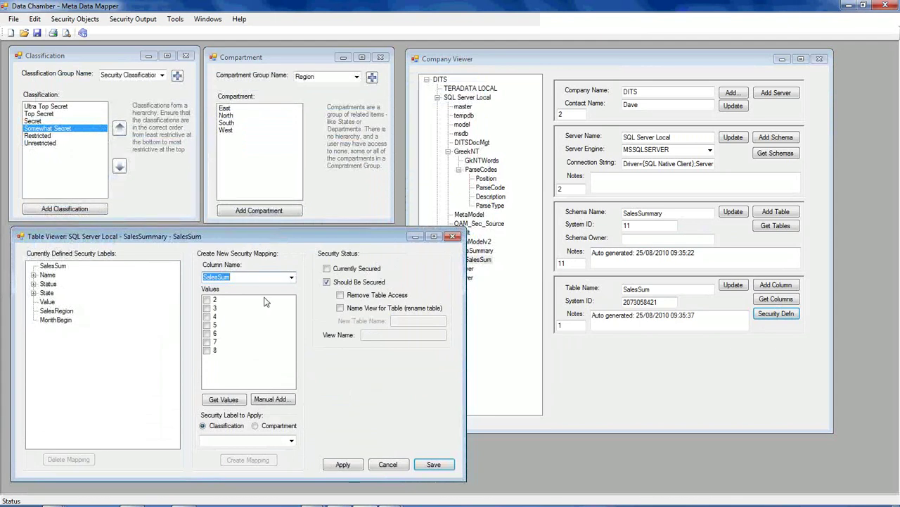
- Check the Status column for a new security mapping, switch to MonthBegin and retrieve that column's values
click(291, 278)
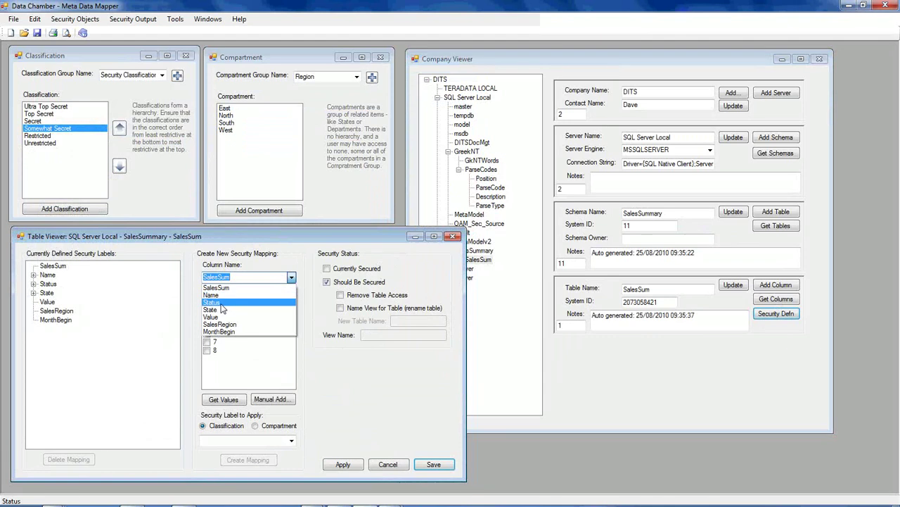
click(221, 303)
click(291, 278)
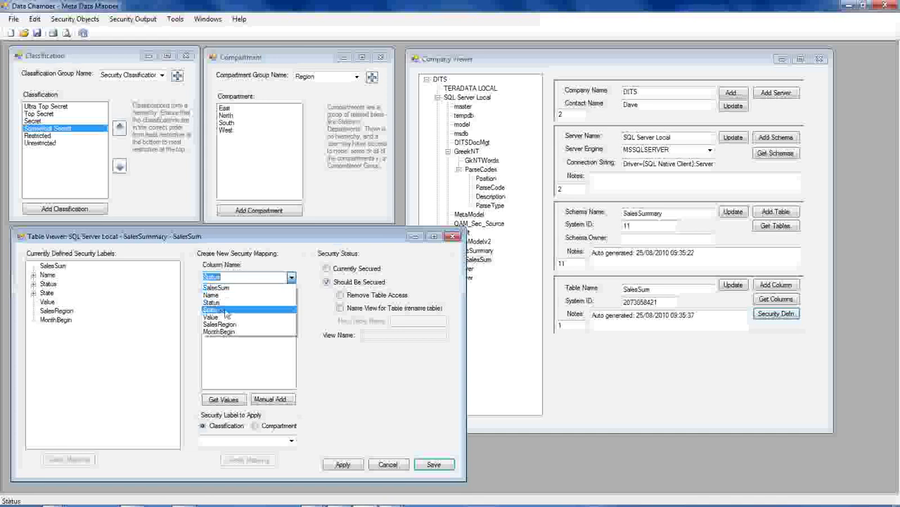
click(236, 336)
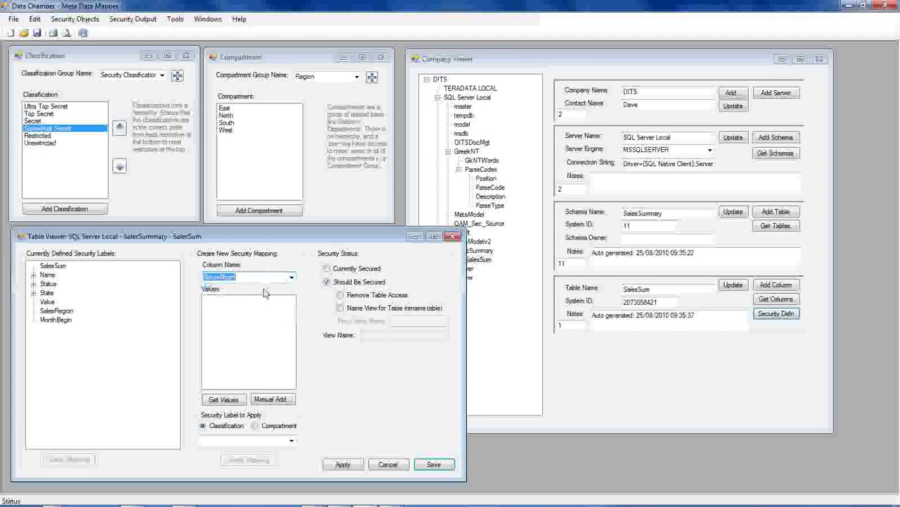
click(223, 400)
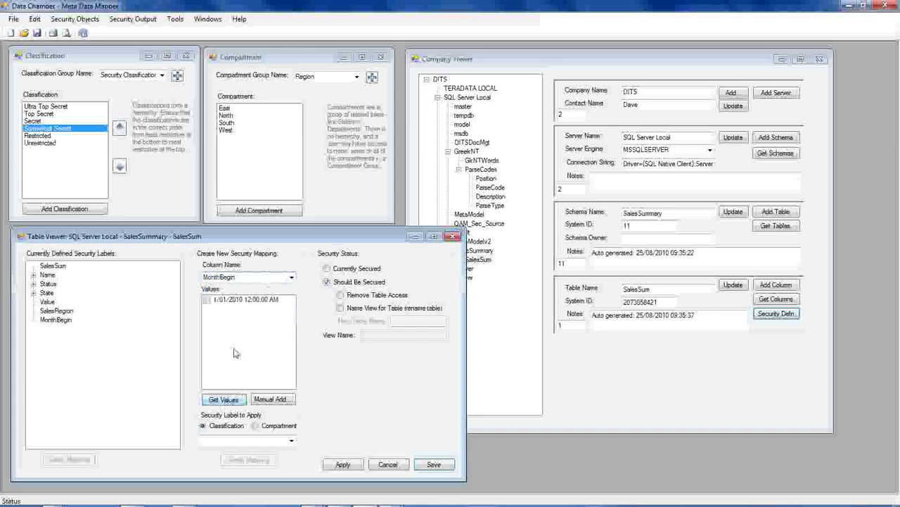
- Choose the Name column for a new mapping, select the Secret classification and mark three of its values, including the two below the second-listed rank
click(292, 277)
click(221, 301)
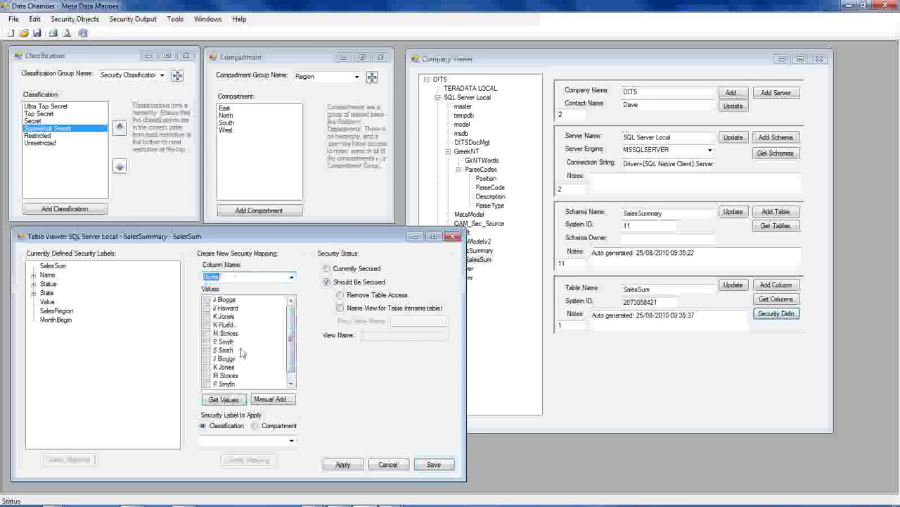
click(246, 427)
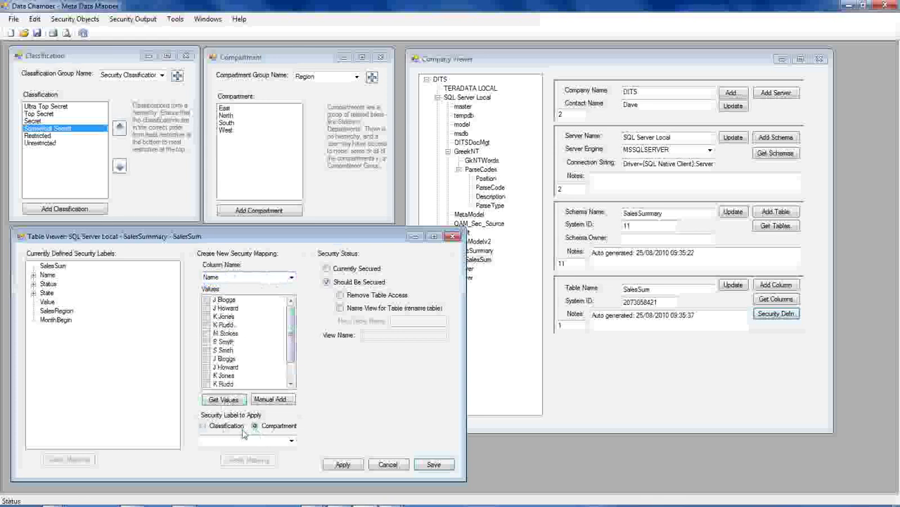
click(291, 440)
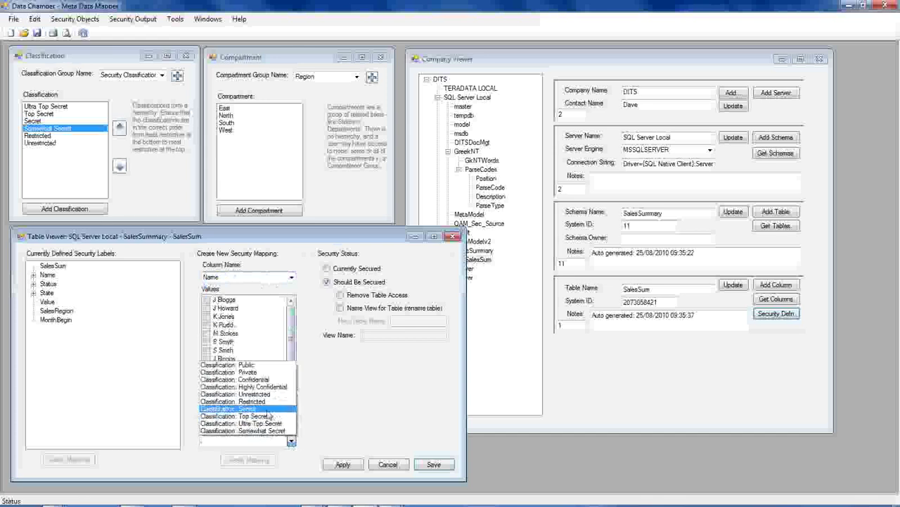
click(267, 410)
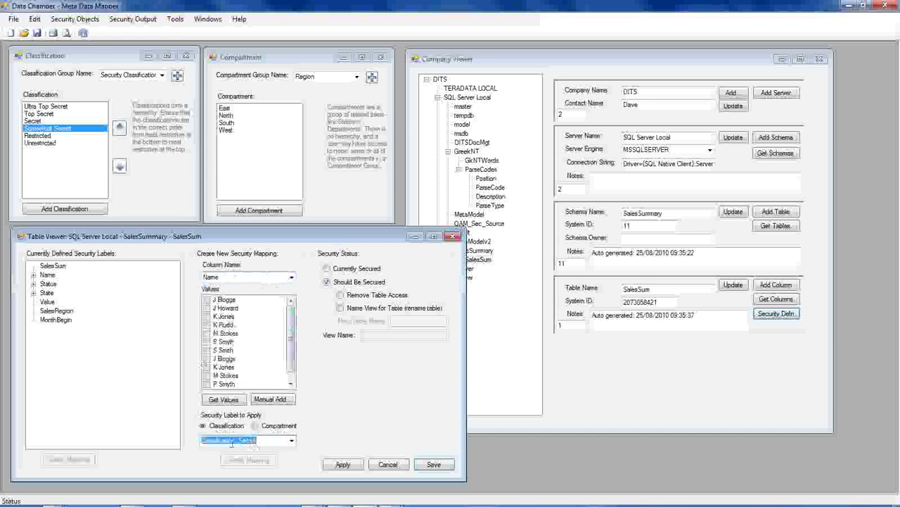
click(208, 317)
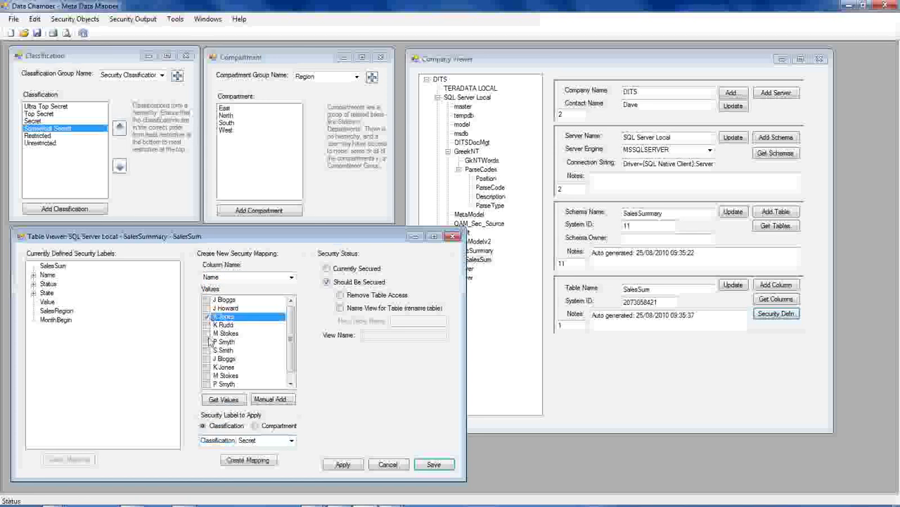
click(208, 342)
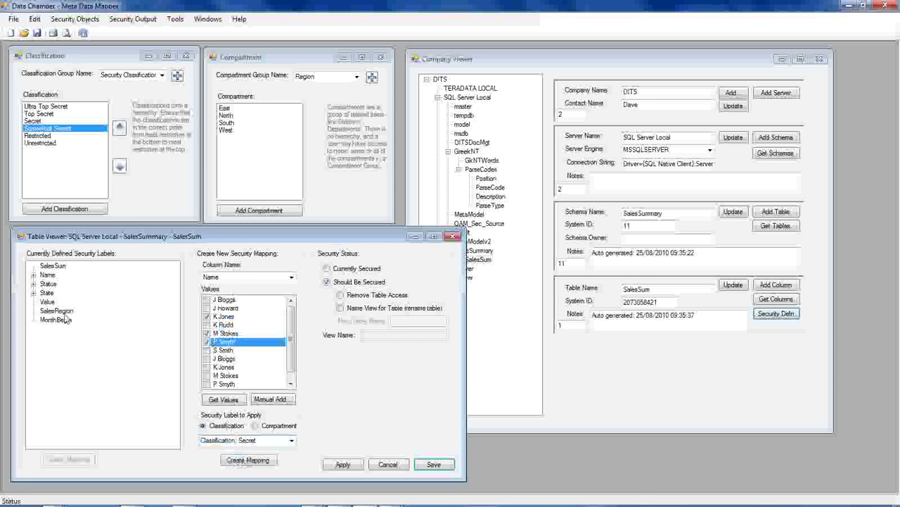
- Review the security labels already defined for the Name, Status and State columns of the SalesSum table
click(34, 276)
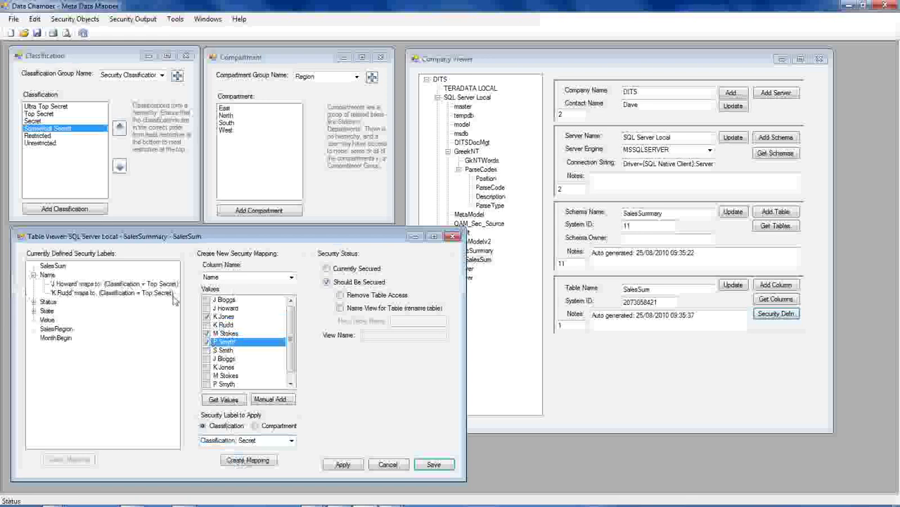
click(33, 302)
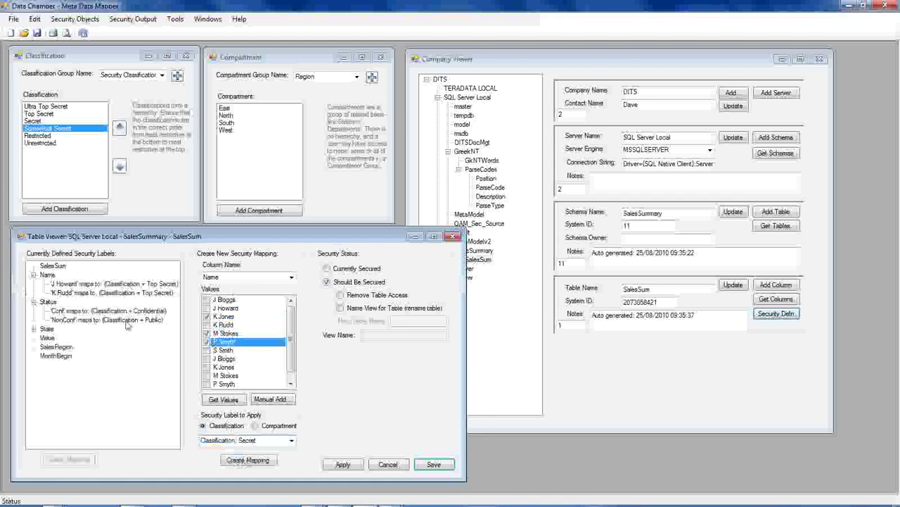
click(33, 328)
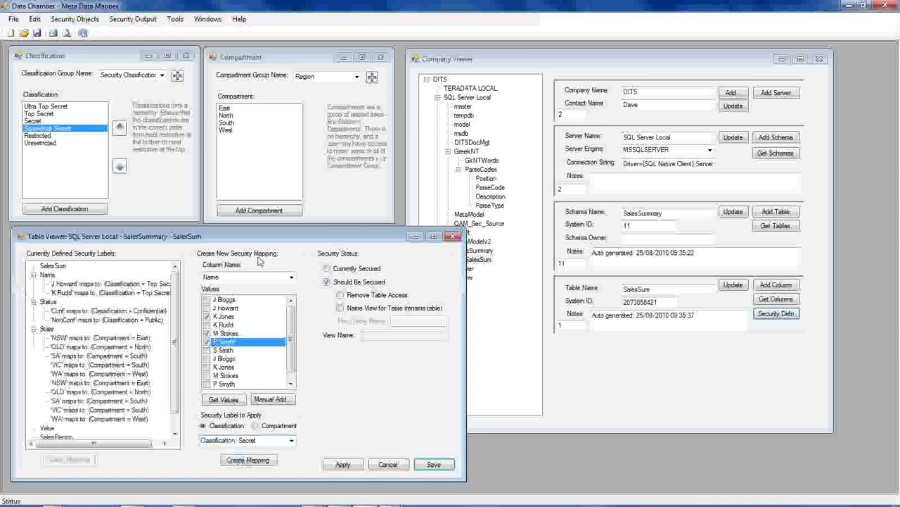
- Try the option that names a view for the table, and close the SalesSum security definition without saving
click(341, 308)
click(341, 309)
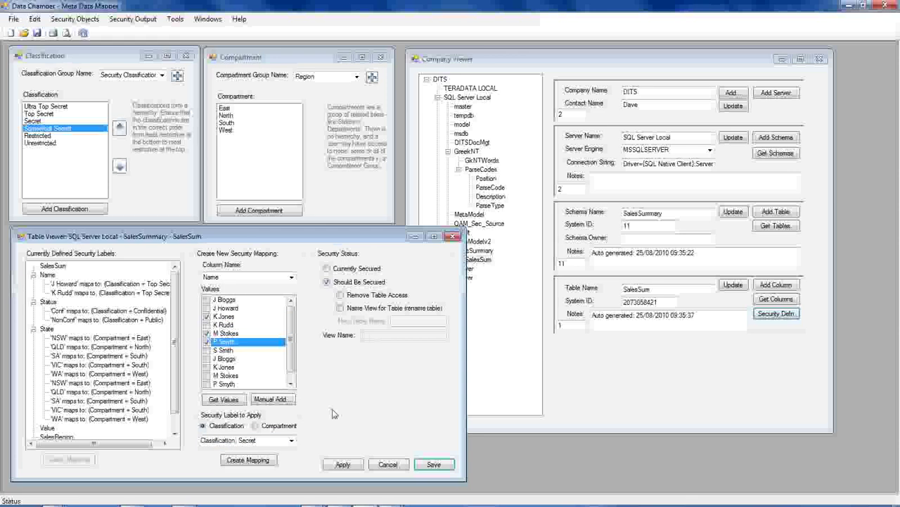
click(428, 470)
click(392, 466)
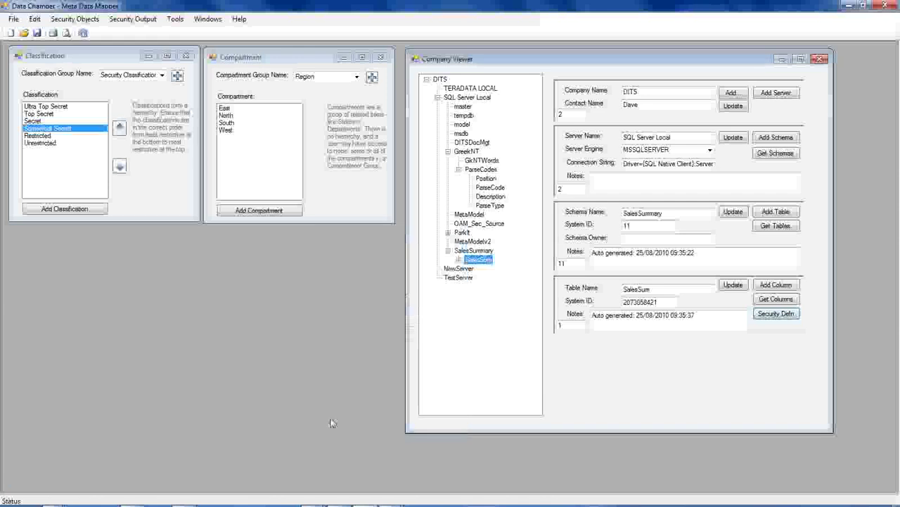
- Open the Row Level Access Group window and load the Data Analyst role
click(75, 20)
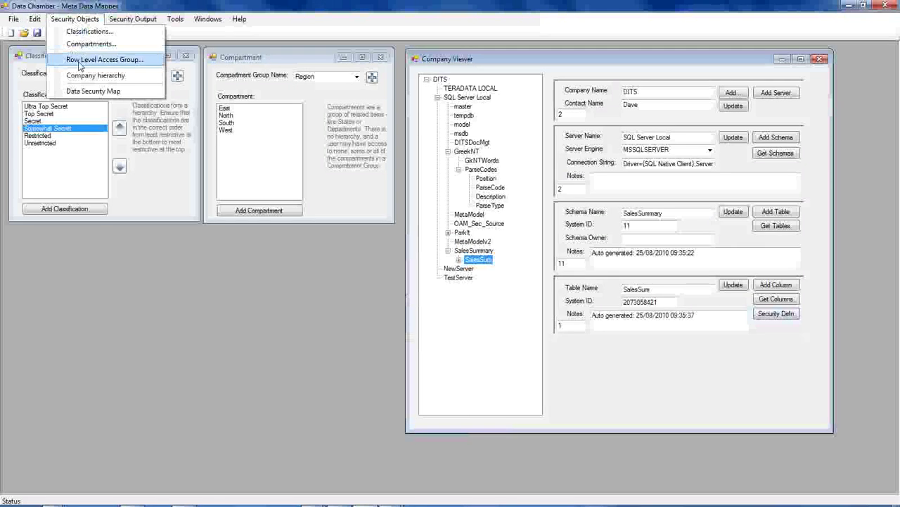
click(141, 60)
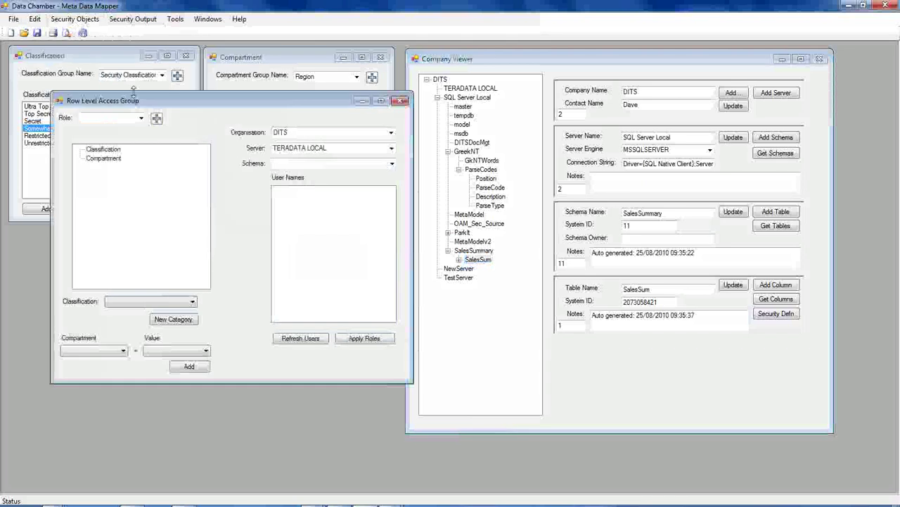
click(138, 137)
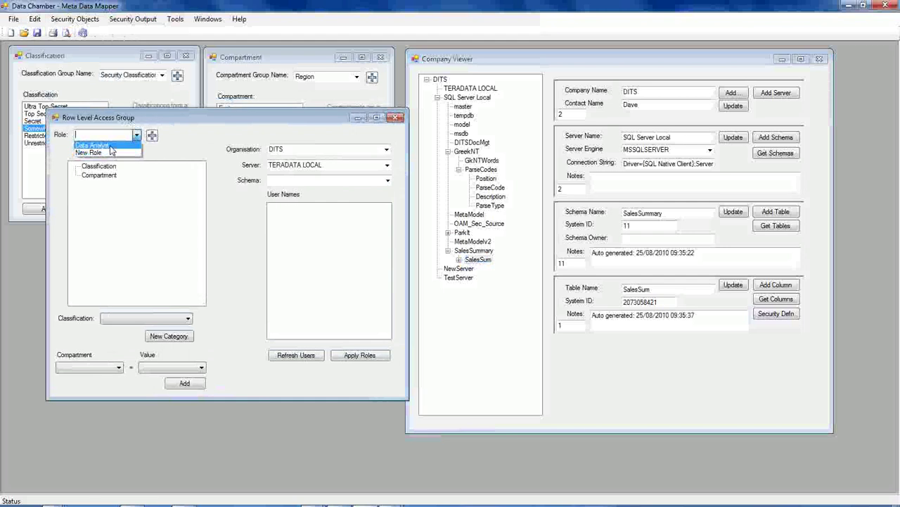
click(109, 146)
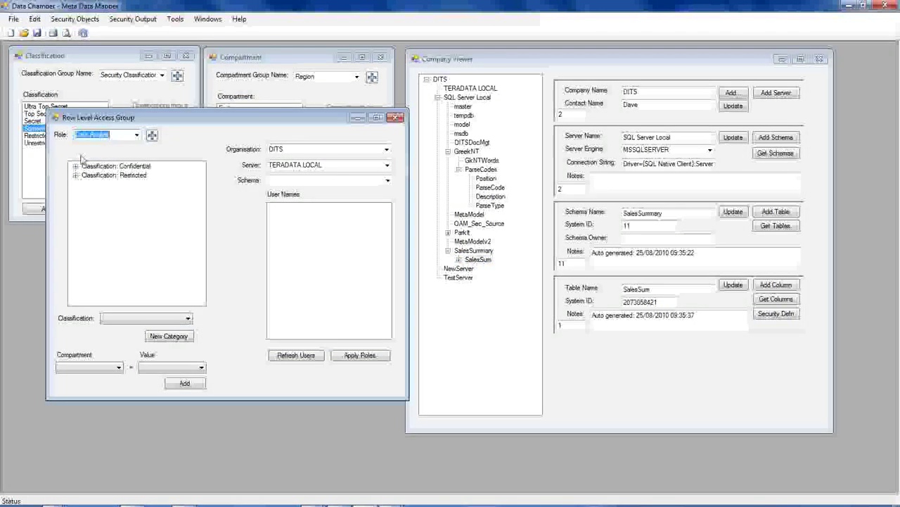
- View the form for adding a role, dismiss it and inspect the compartments under the Data Analyst role's Restricted classification
click(152, 135)
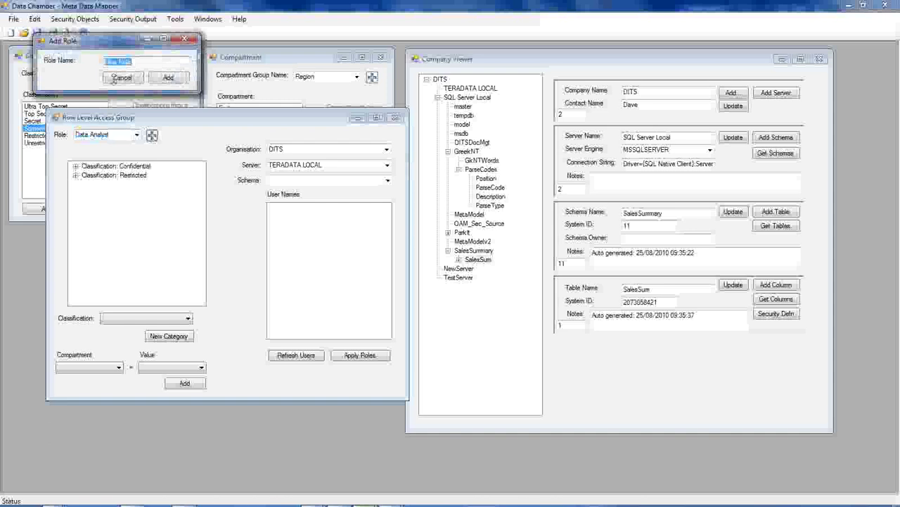
click(123, 78)
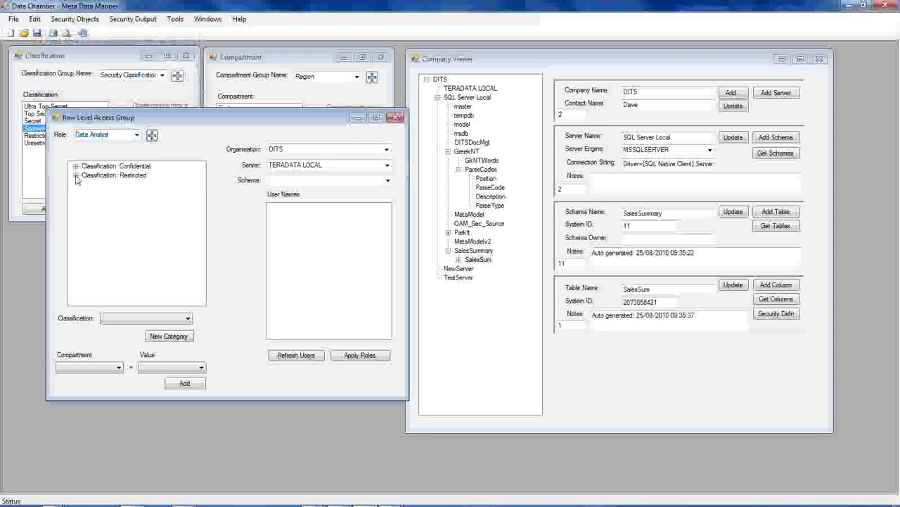
click(76, 176)
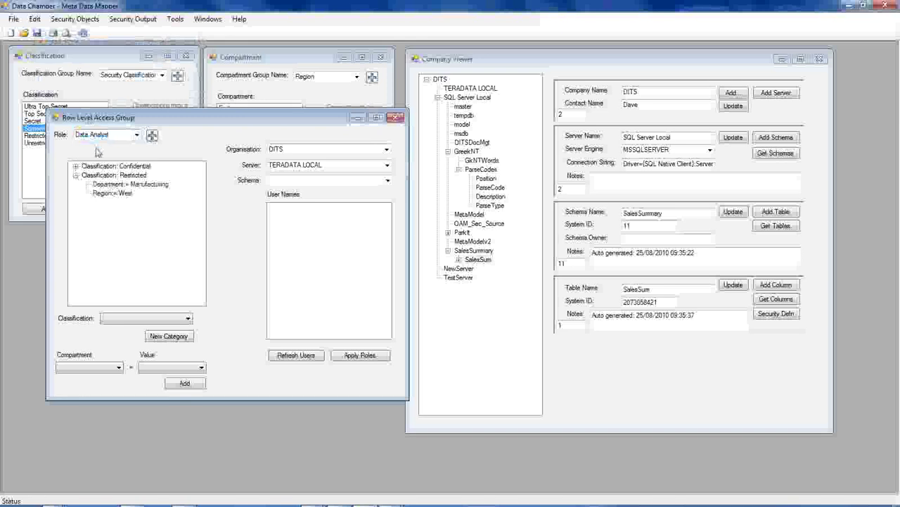
click(127, 185)
click(127, 193)
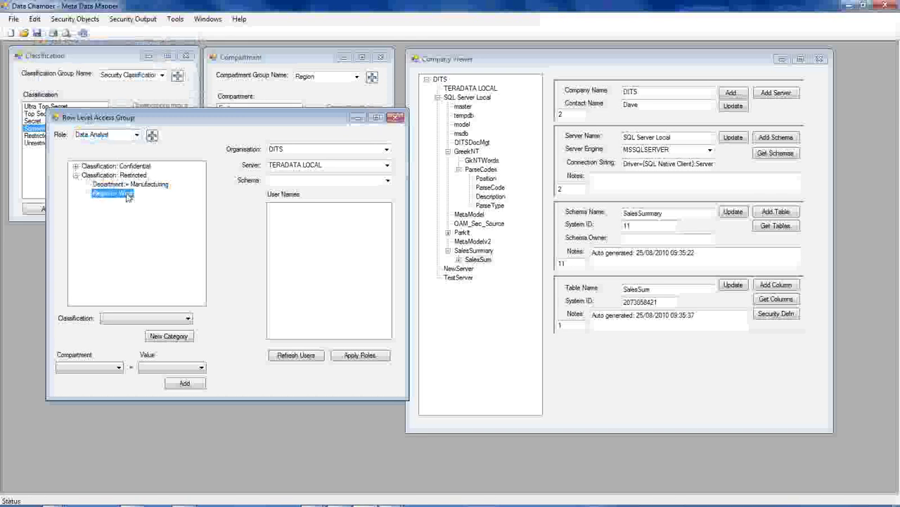
- Set the access group's server to SQL Server Local and its schema to SalesSummary
click(386, 165)
click(323, 184)
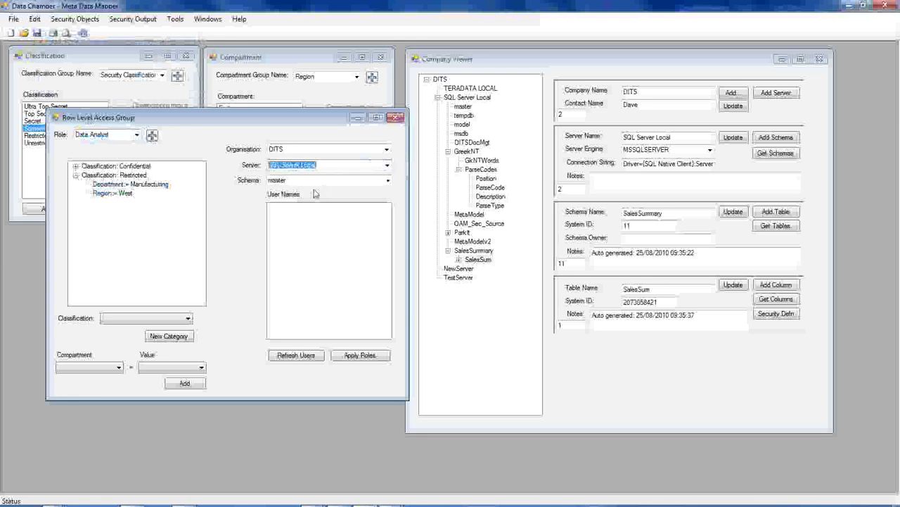
click(388, 180)
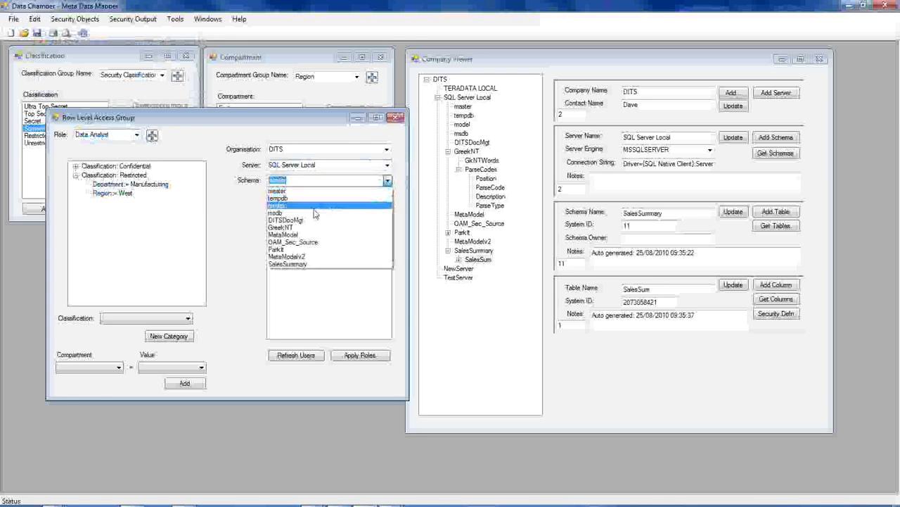
click(292, 263)
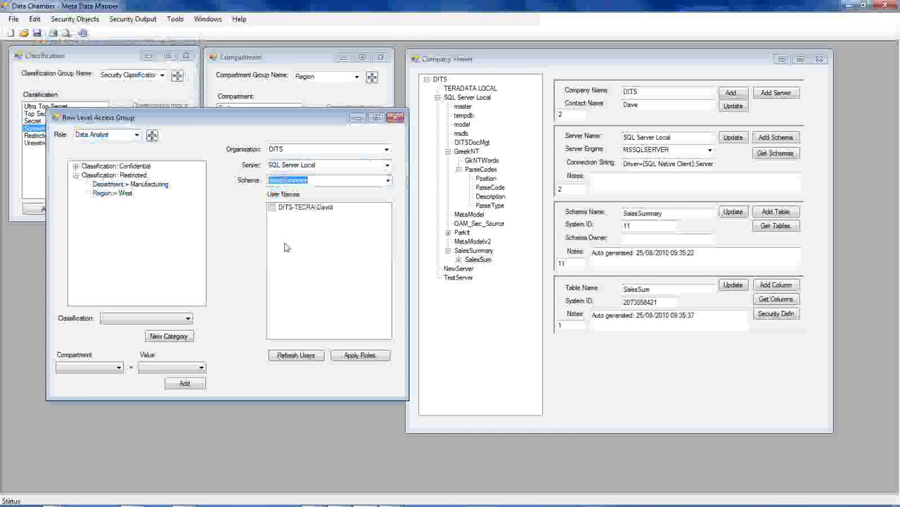
- Mark the listed database user for the Data Analyst role and refresh the user list
click(274, 210)
click(272, 209)
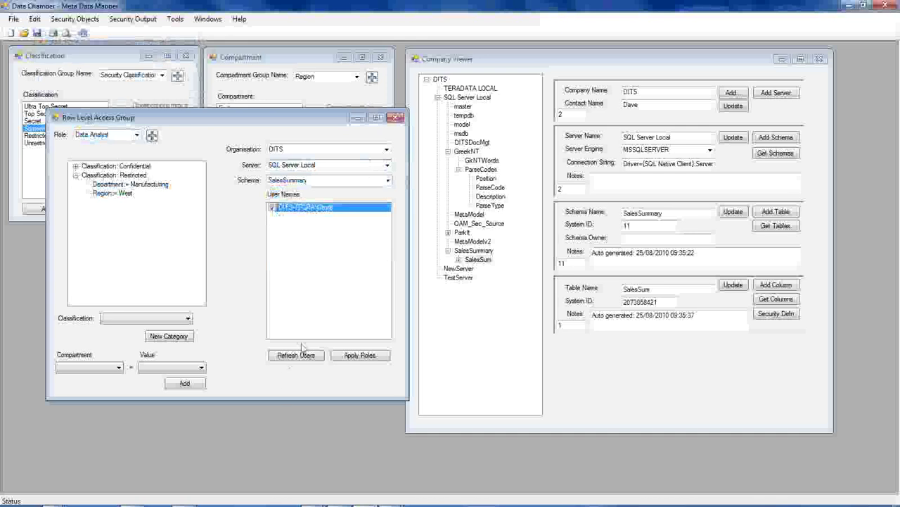
click(299, 356)
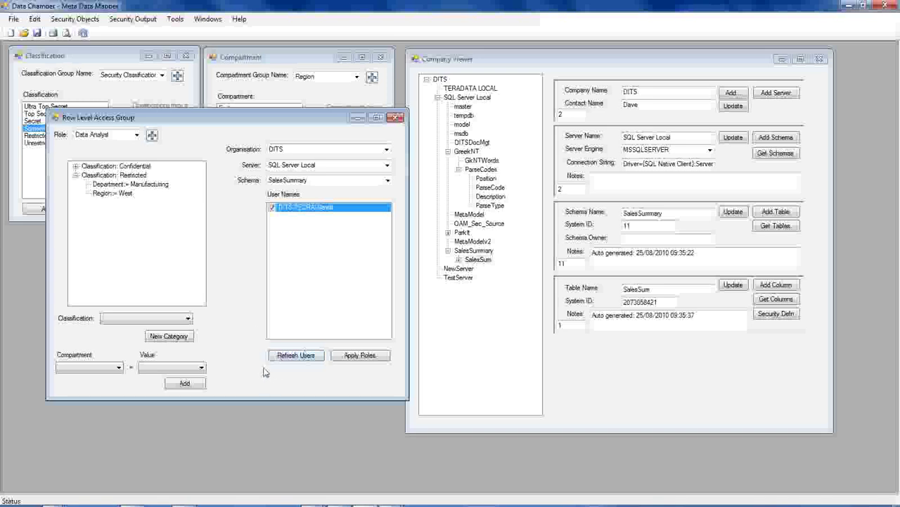
- Close the Row Level Access Group, Classification, Compartment and Company Viewer windows
click(134, 19)
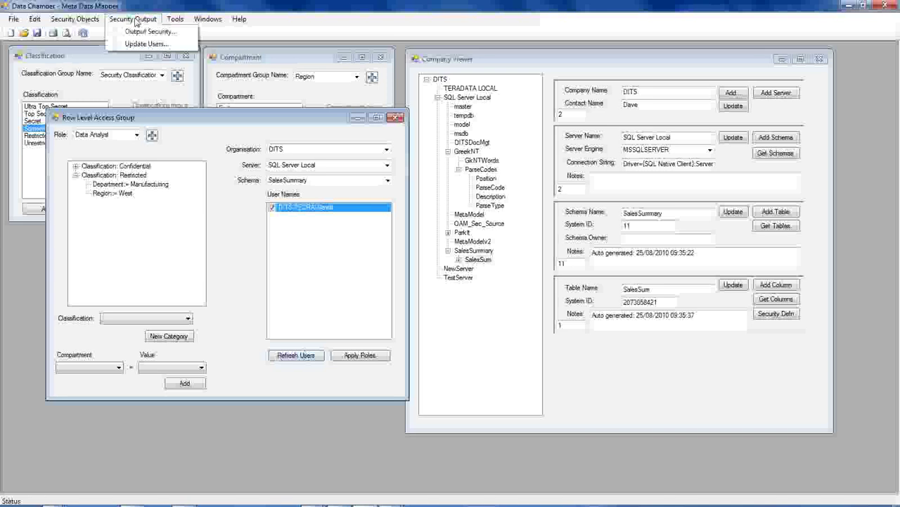
click(396, 117)
click(188, 56)
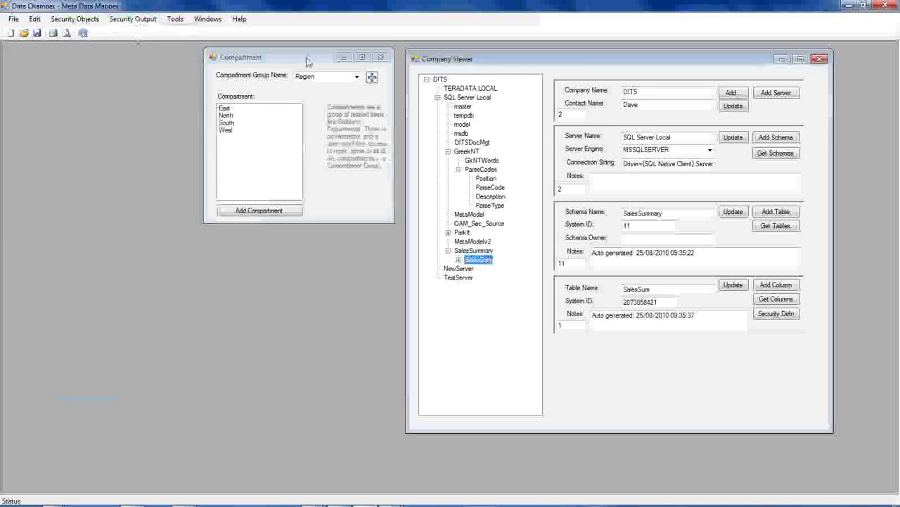
click(379, 57)
click(820, 60)
- Open the security output window and choose company DITS and server SQL Server Local for the SQL output
click(141, 19)
click(142, 33)
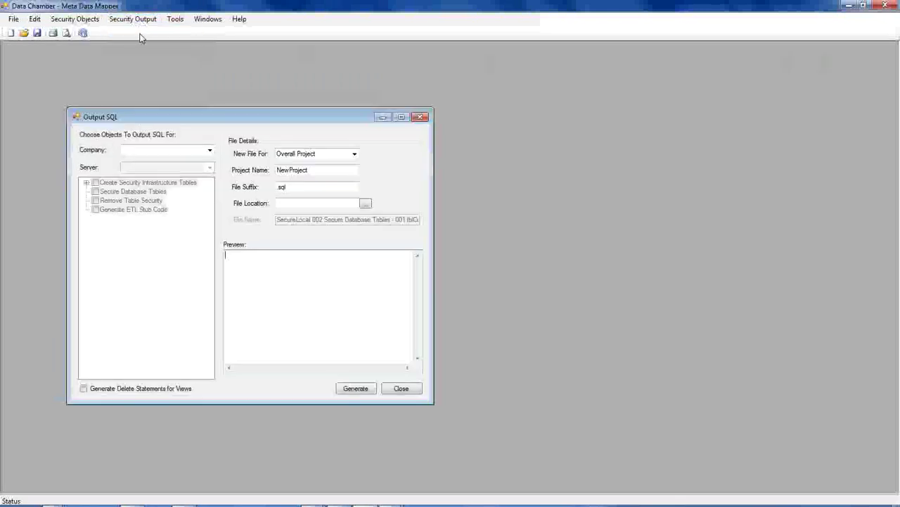
drag(144, 118, 117, 78)
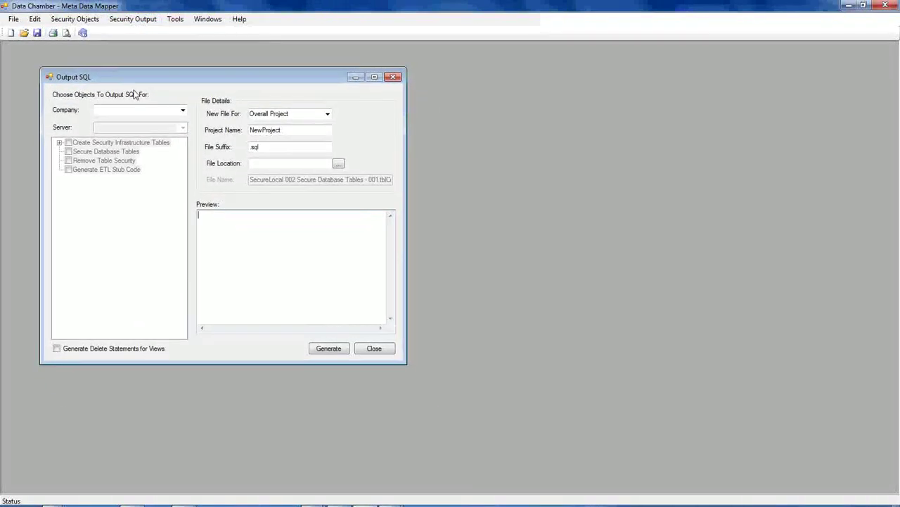
click(183, 111)
click(179, 119)
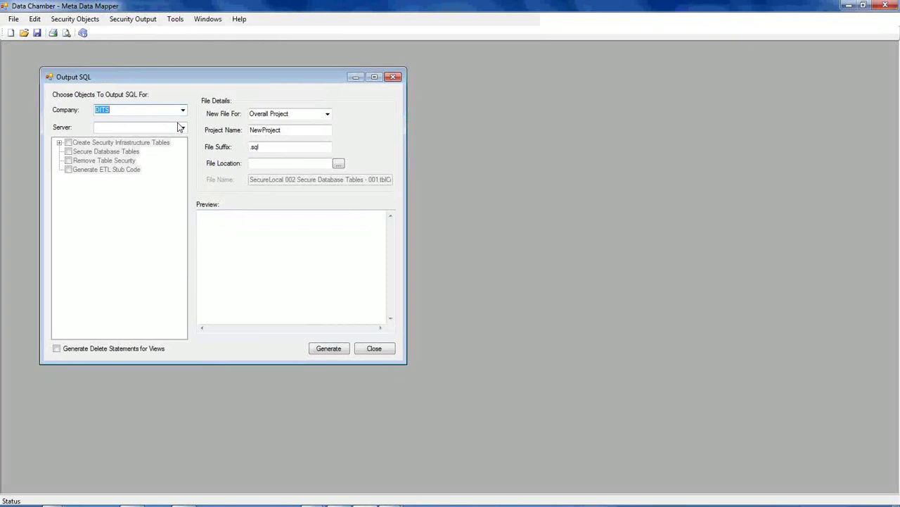
click(183, 128)
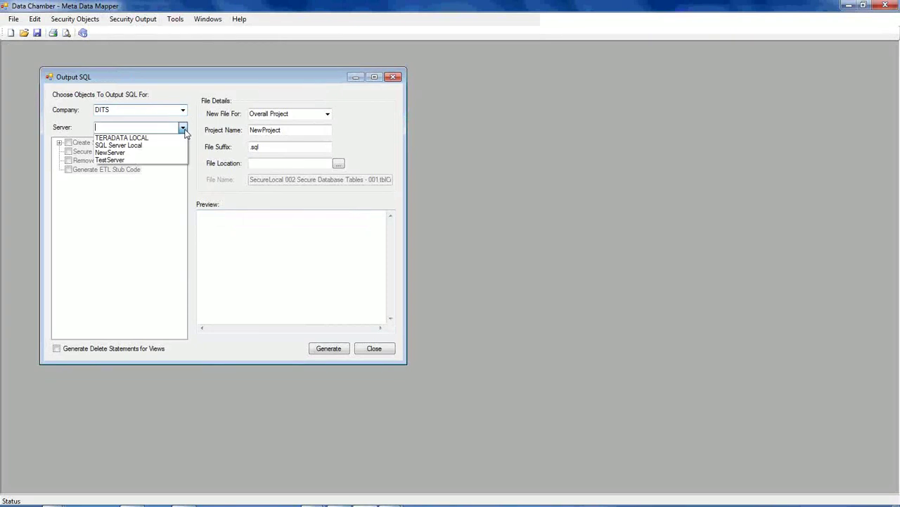
click(124, 146)
- Include Create Security Infrastructure Tables, Secure Database Tables and Generate ETL Stub Code in the SQL output
click(60, 143)
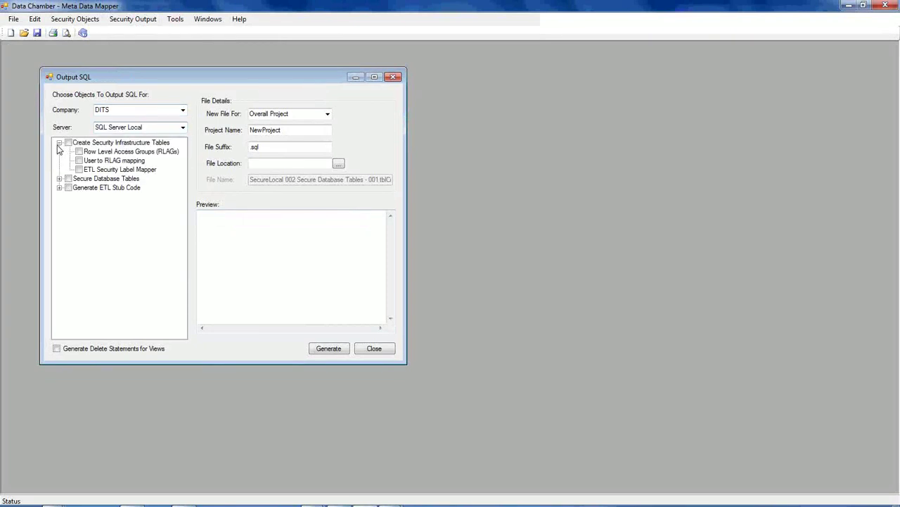
click(60, 143)
click(68, 142)
click(68, 151)
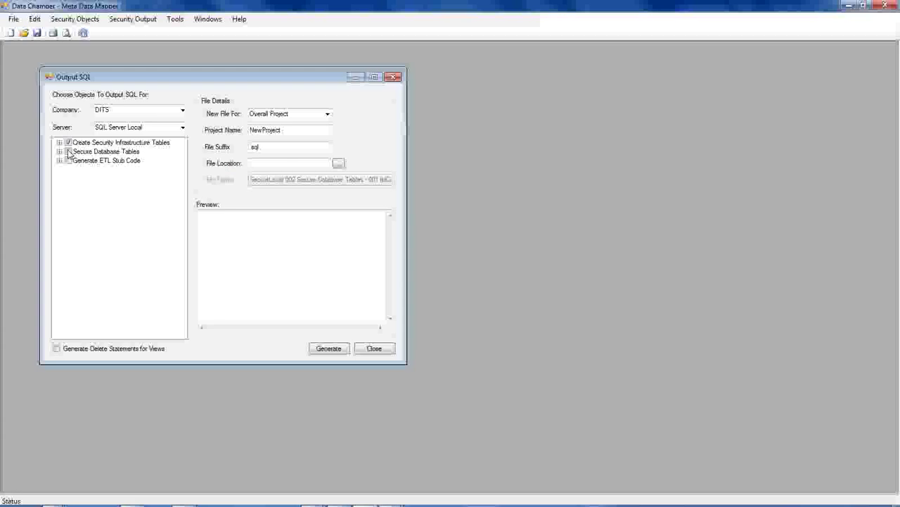
click(68, 161)
- Expand the three included output groups down to the SalesSum table to review the objects they cover
click(59, 142)
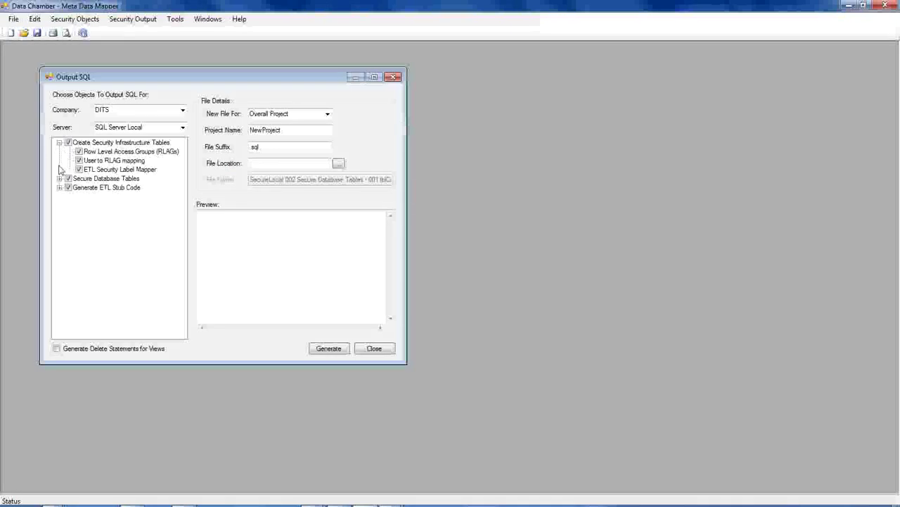
click(60, 179)
click(60, 196)
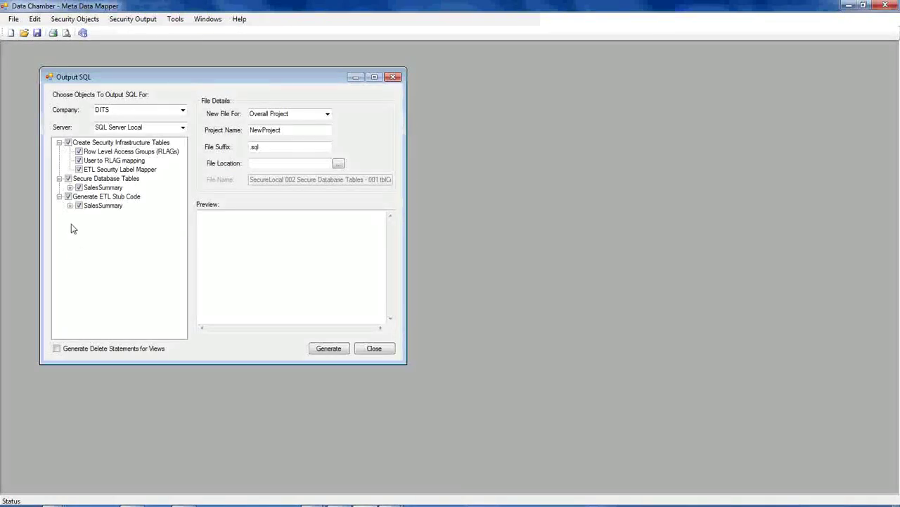
click(69, 206)
click(70, 187)
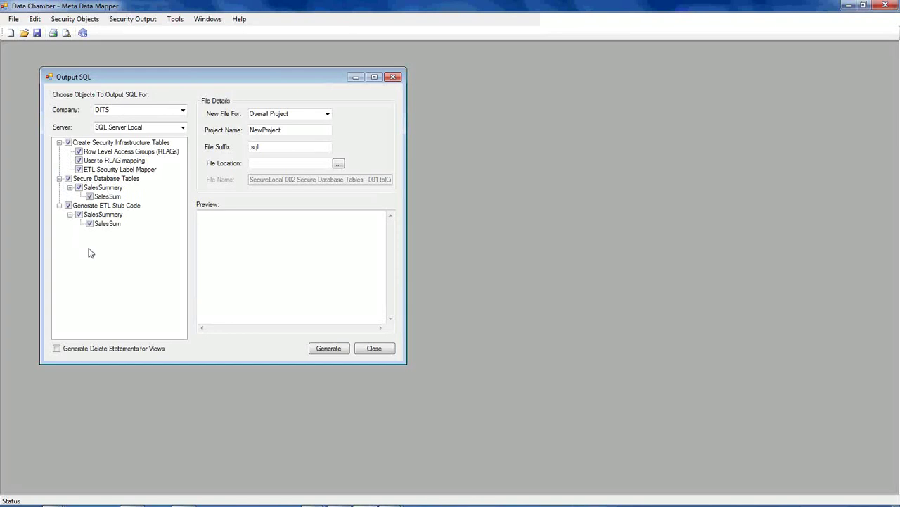
- Collapse the three output groups and preview the Generate ETL Stub Code SQL for the SalesSum table
click(60, 143)
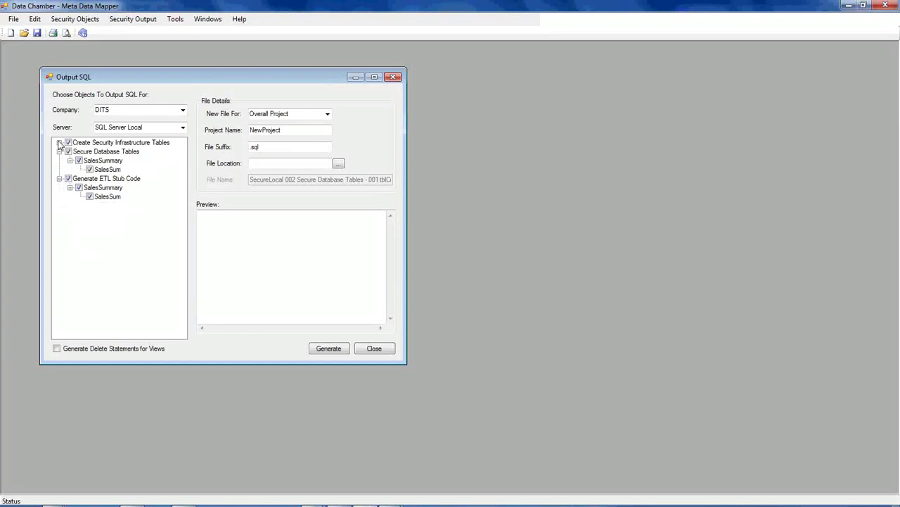
click(59, 152)
click(60, 160)
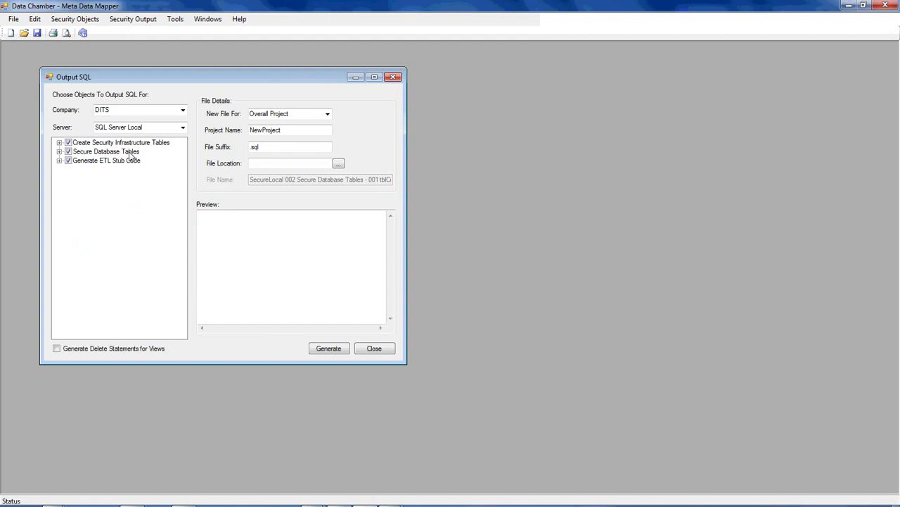
click(96, 161)
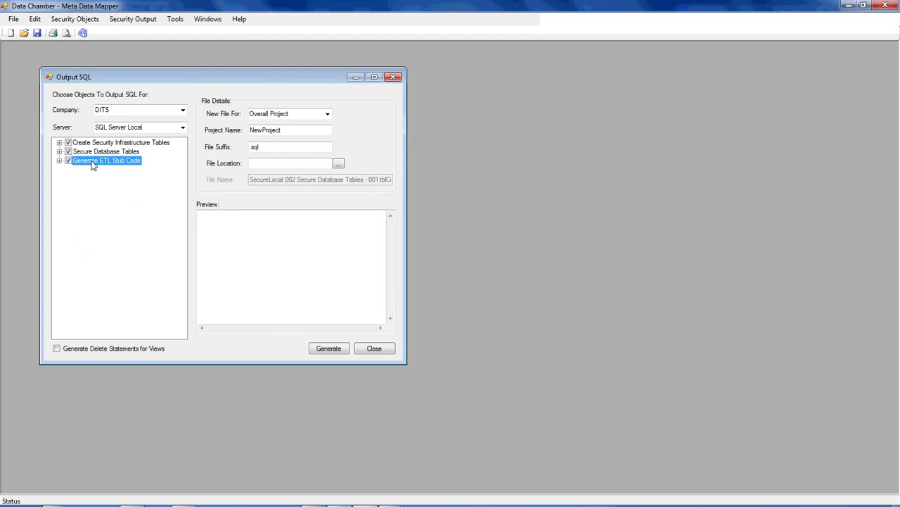
click(59, 161)
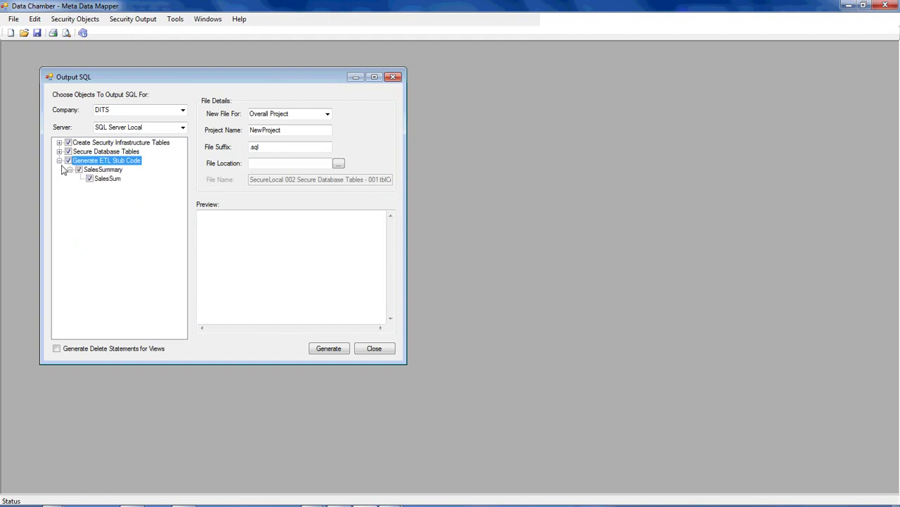
click(111, 179)
drag(393, 275, 392, 245)
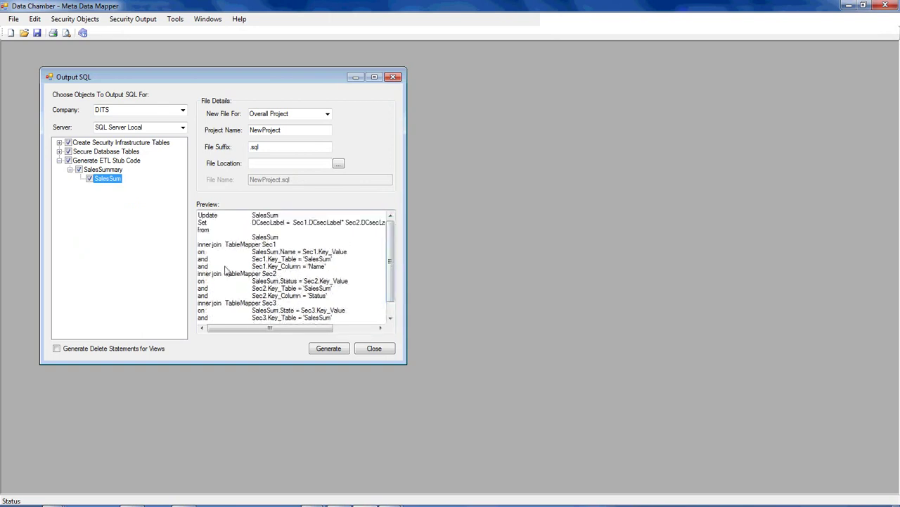
- Preview the Secure Database Tables SQL for SalesSum and the ETL Security Label Mapper and User to RLAG mapping SQL
click(59, 151)
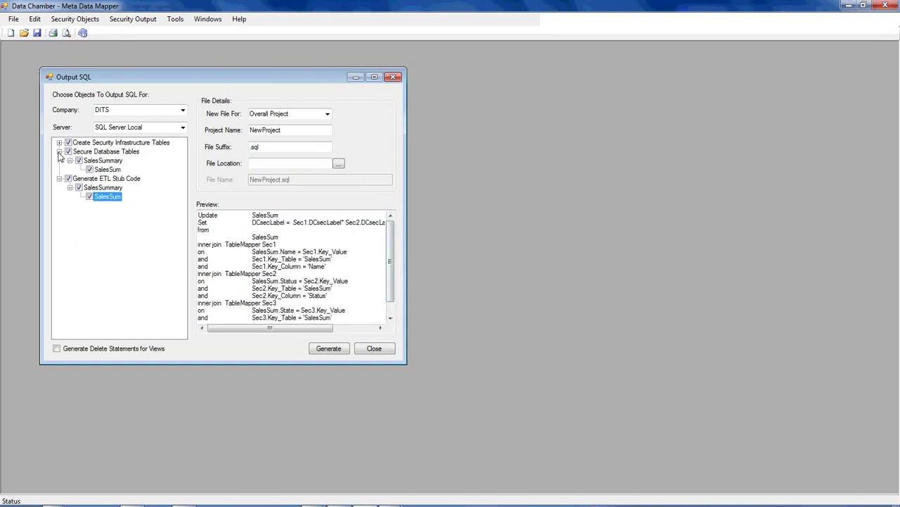
click(107, 170)
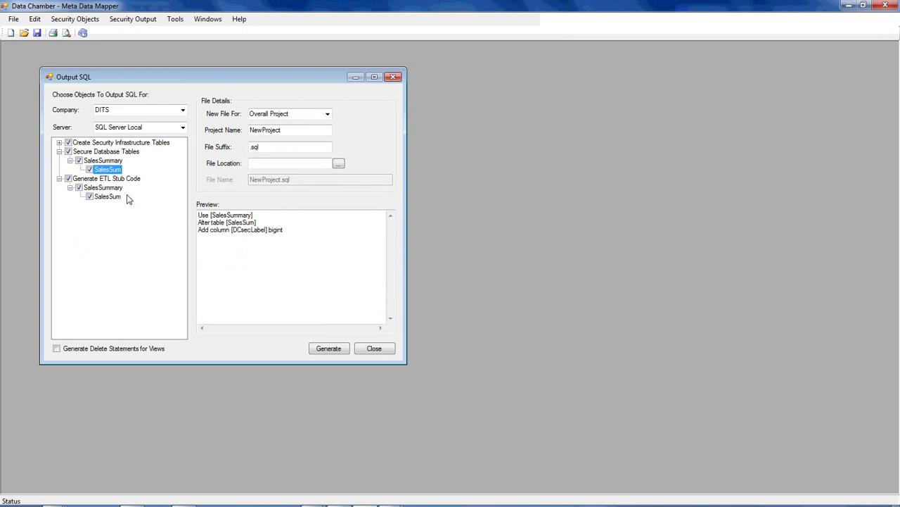
click(59, 142)
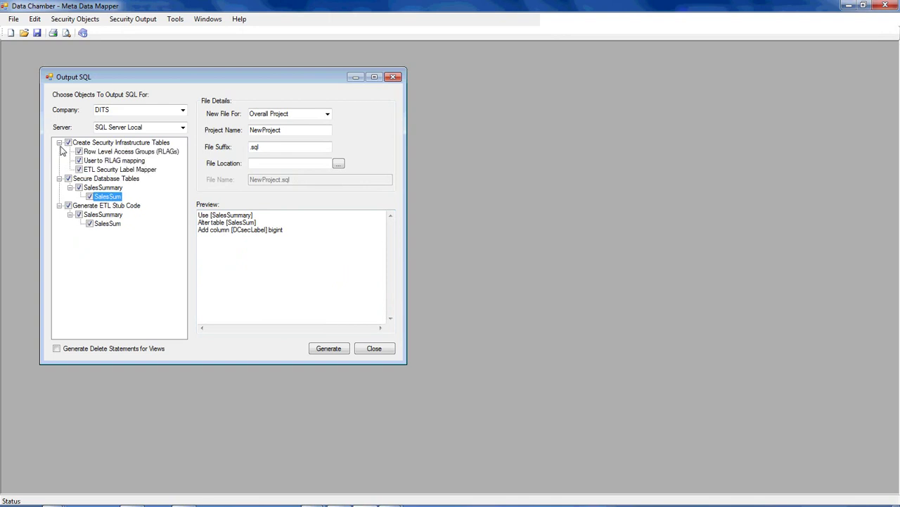
click(111, 169)
click(109, 160)
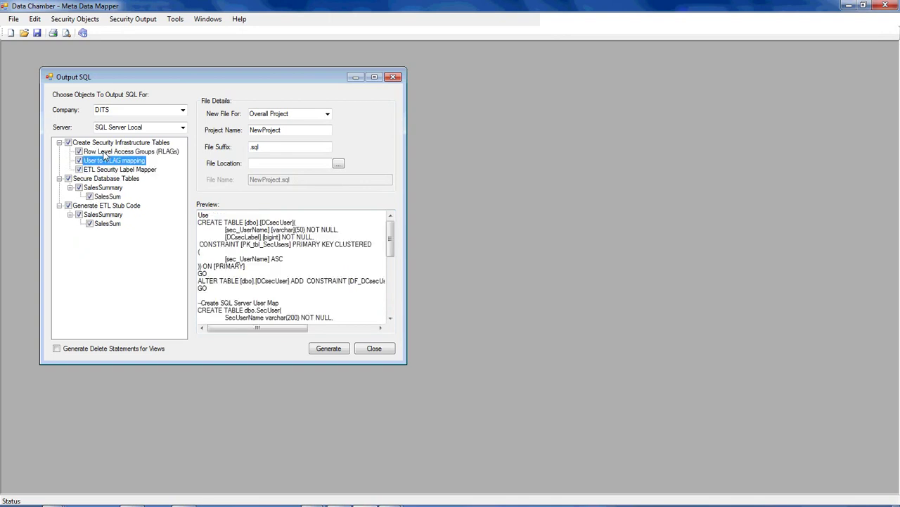
- Try excluding Row Level Access Groups (RLAGs) and User to RLAG mapping from the SQL output, and include both again
click(78, 161)
click(110, 169)
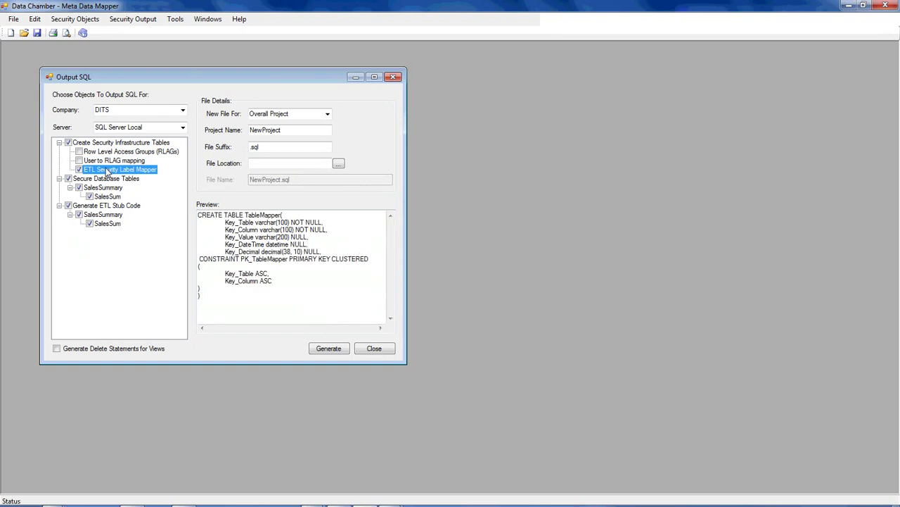
click(79, 151)
click(78, 161)
click(111, 161)
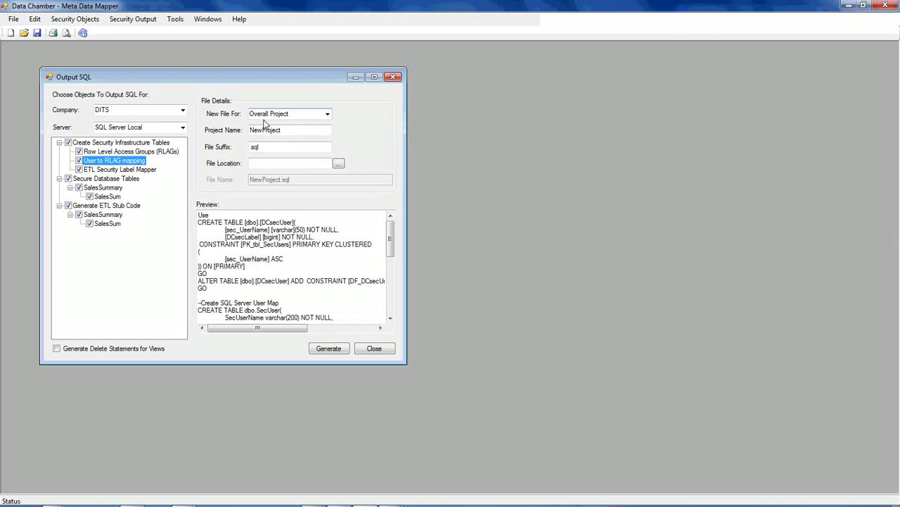
- Set the file location for the generated SQL to the user's profile folder
click(340, 167)
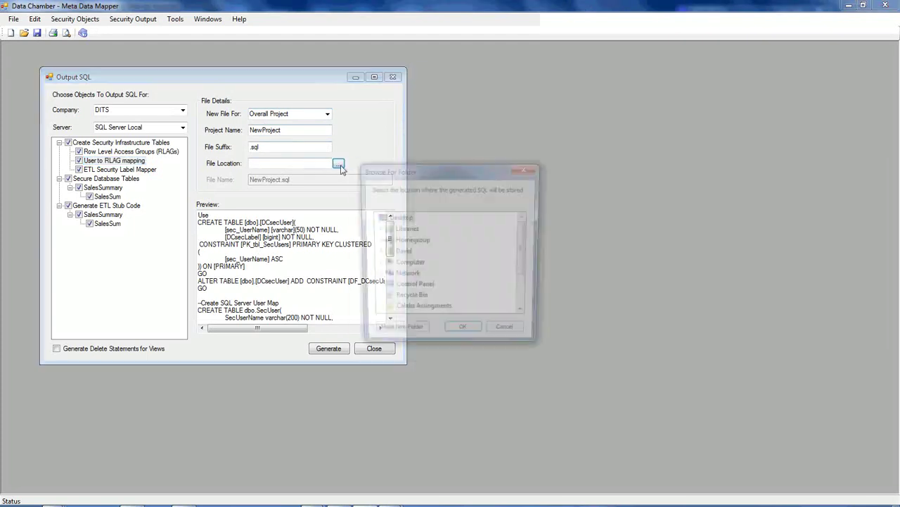
click(400, 252)
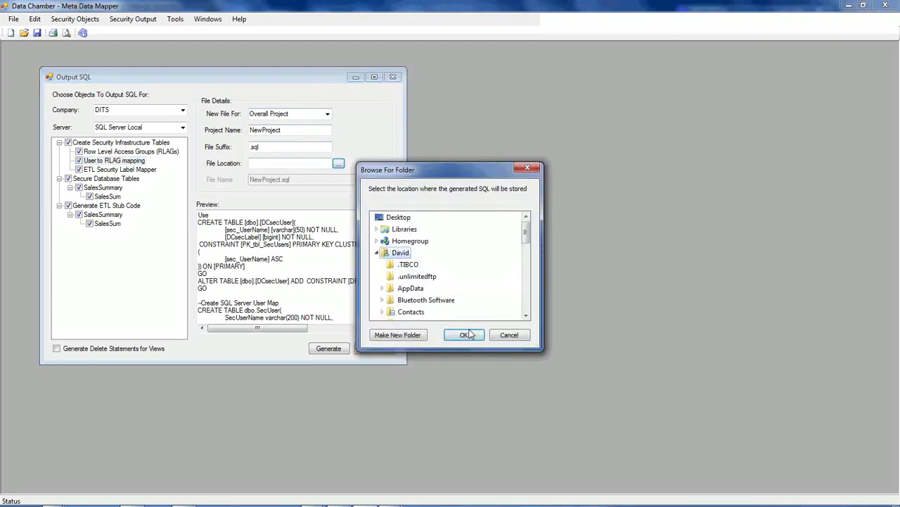
click(468, 335)
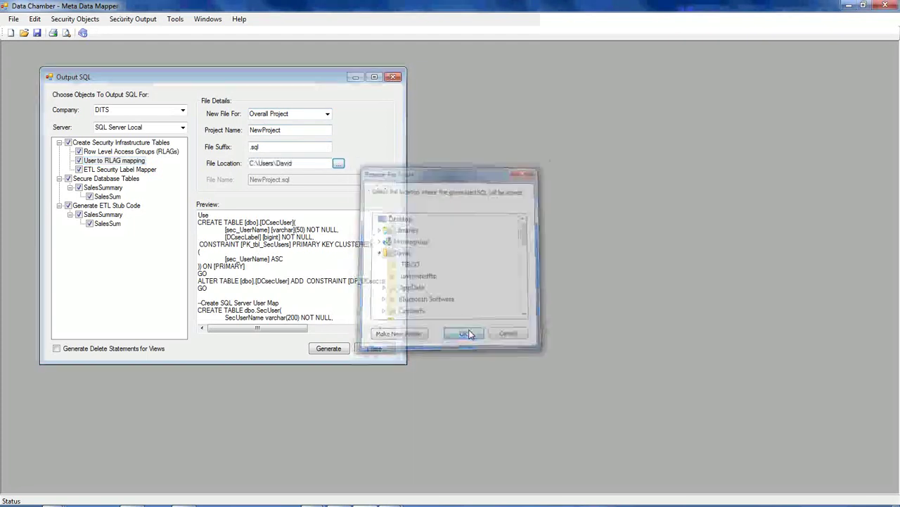
- Review the available options for splitting the output into new files, keep Overall Project, and close the SQL output window
click(327, 115)
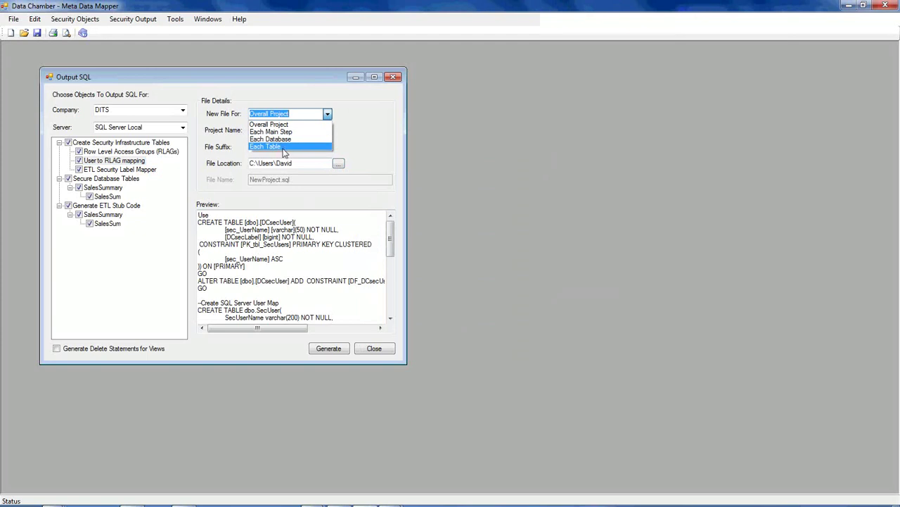
click(378, 146)
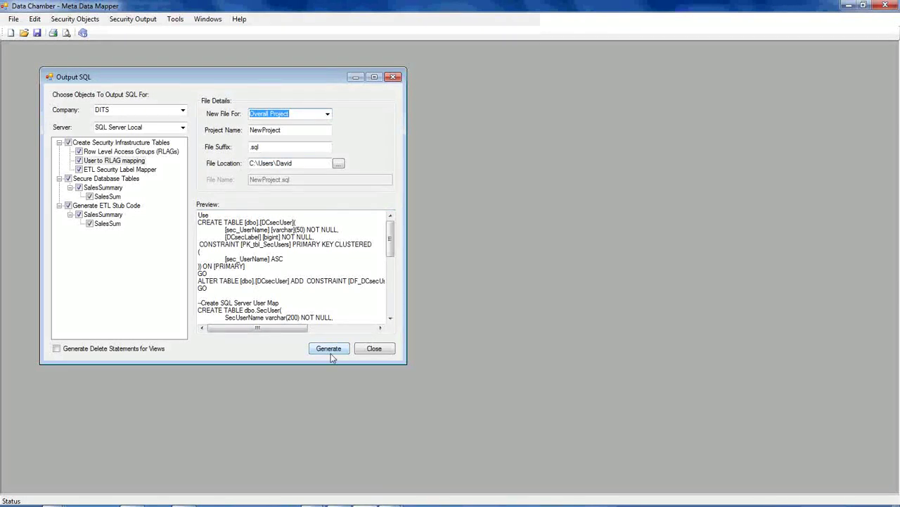
click(363, 349)
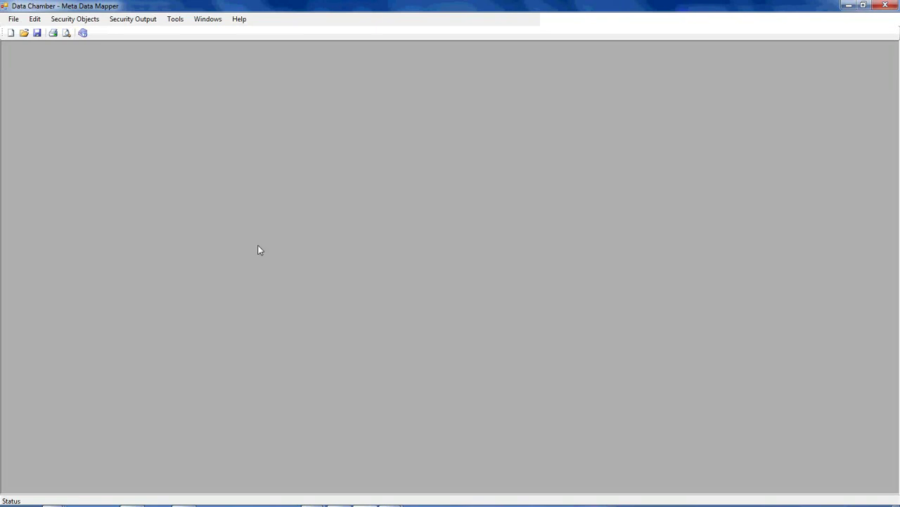
- Open the user security mapping output, choose server SQL Server Local and schema SalesSummary, and close the window without outputting users
click(146, 20)
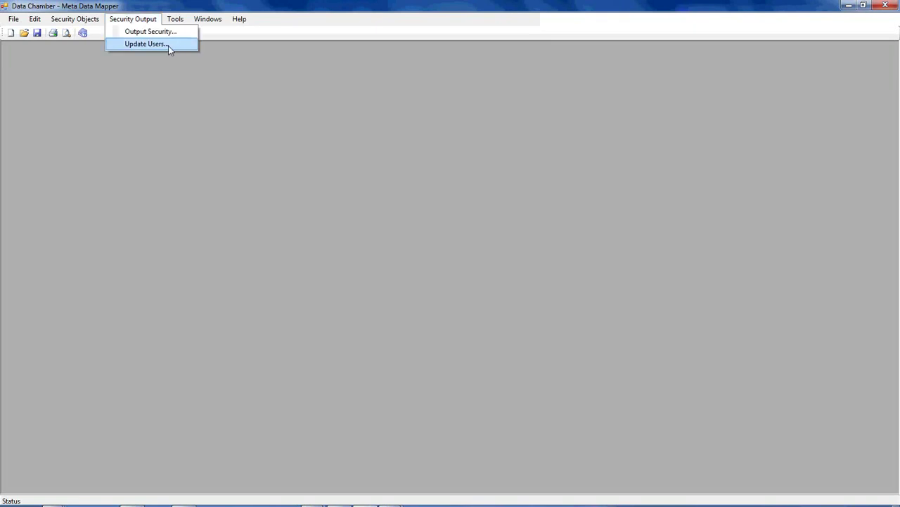
click(179, 45)
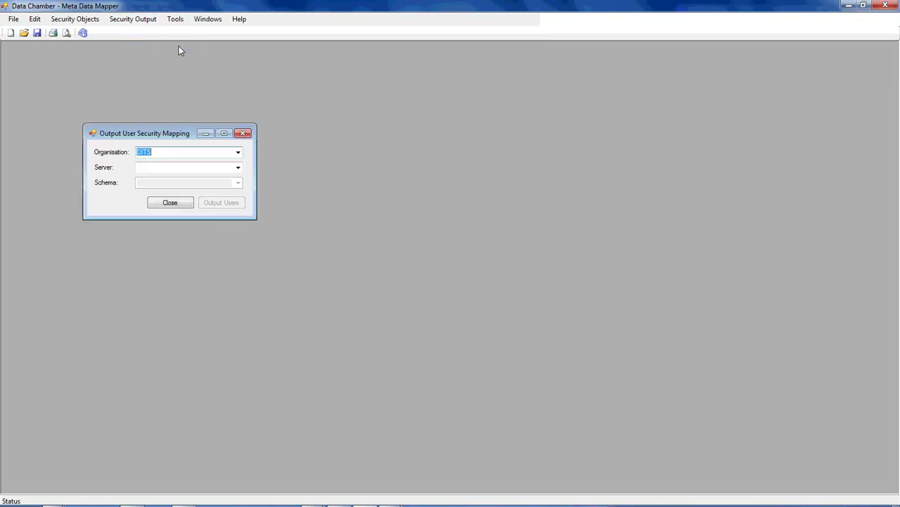
click(238, 167)
click(232, 185)
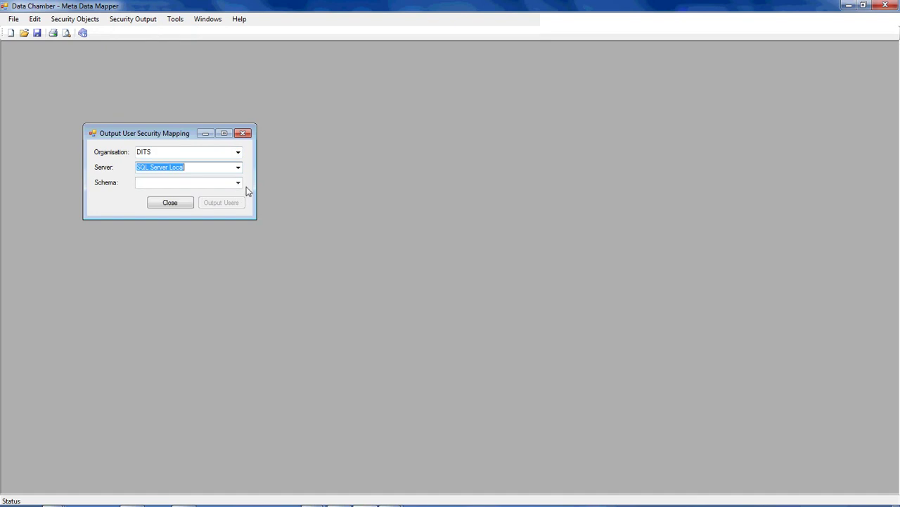
click(238, 182)
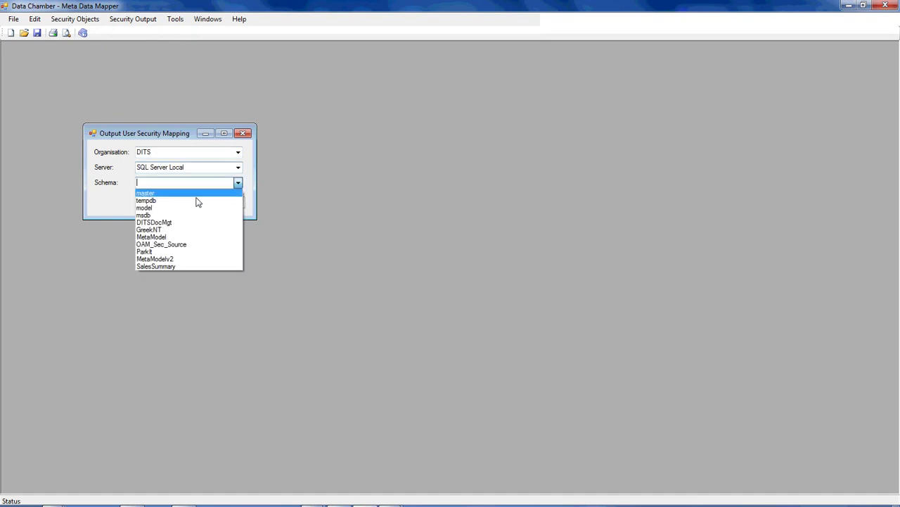
click(161, 265)
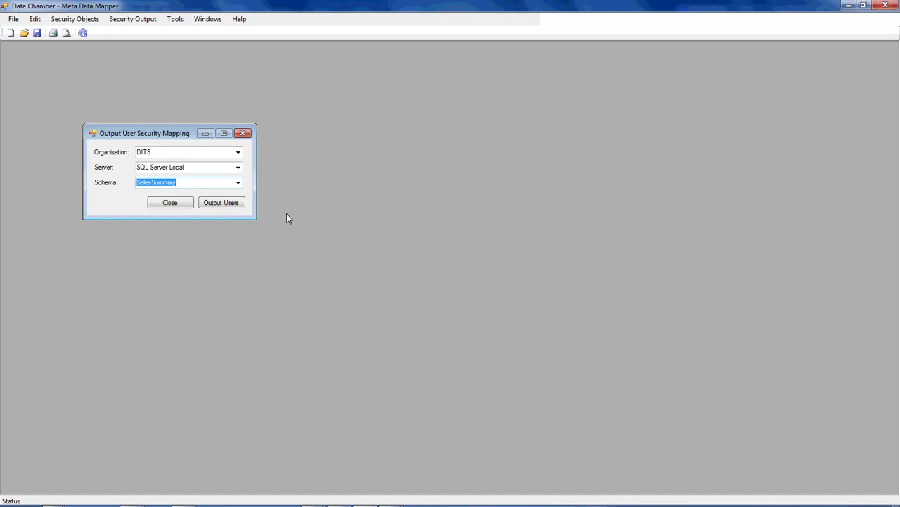
click(181, 203)
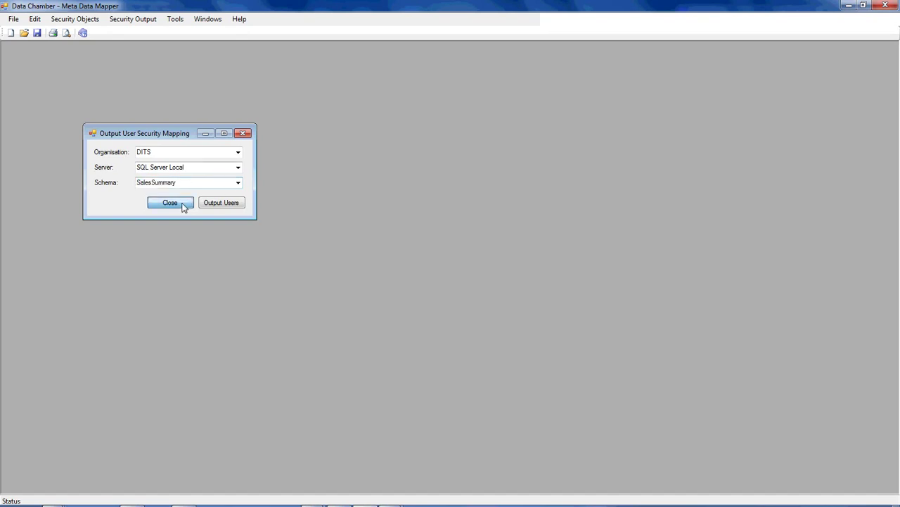